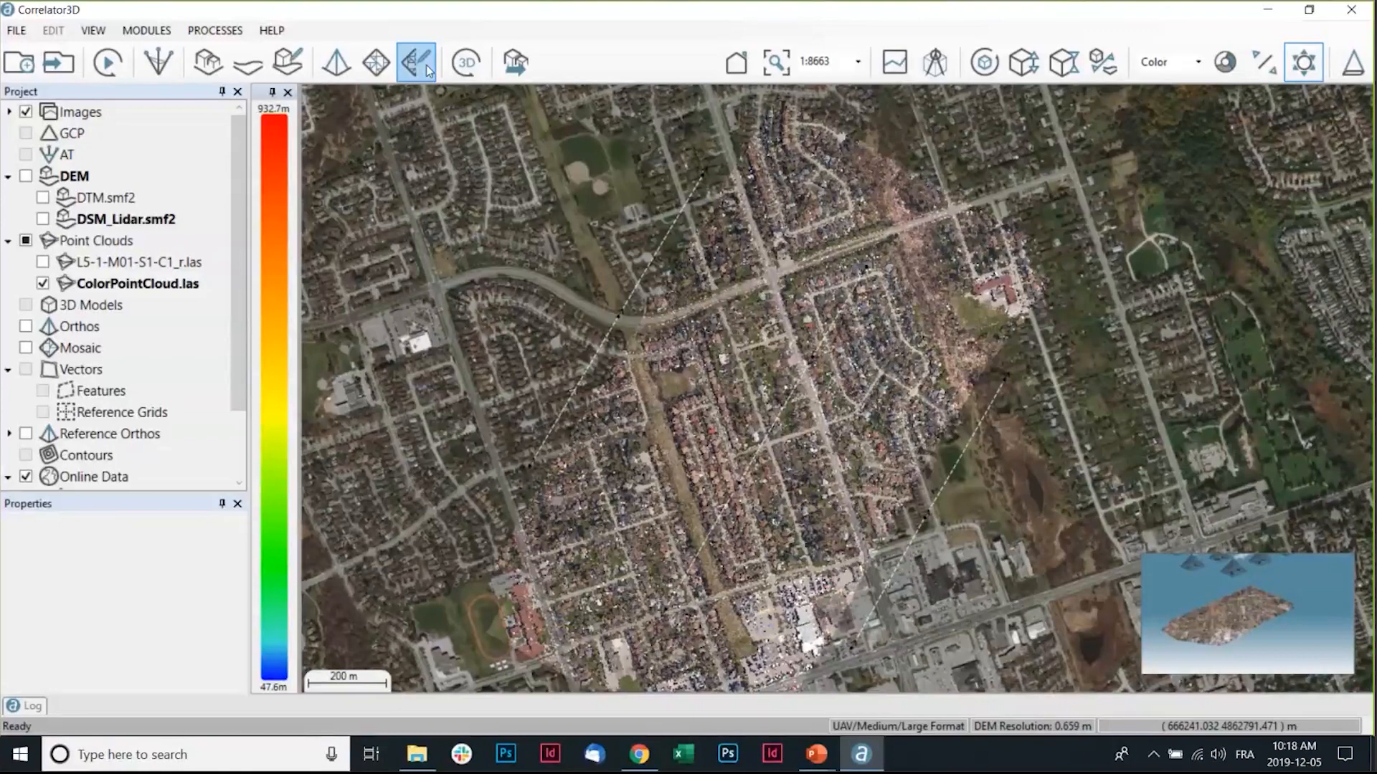
# Import a LiDAR LAS file into the project as a DEM.
pyautogui.click(14, 31)
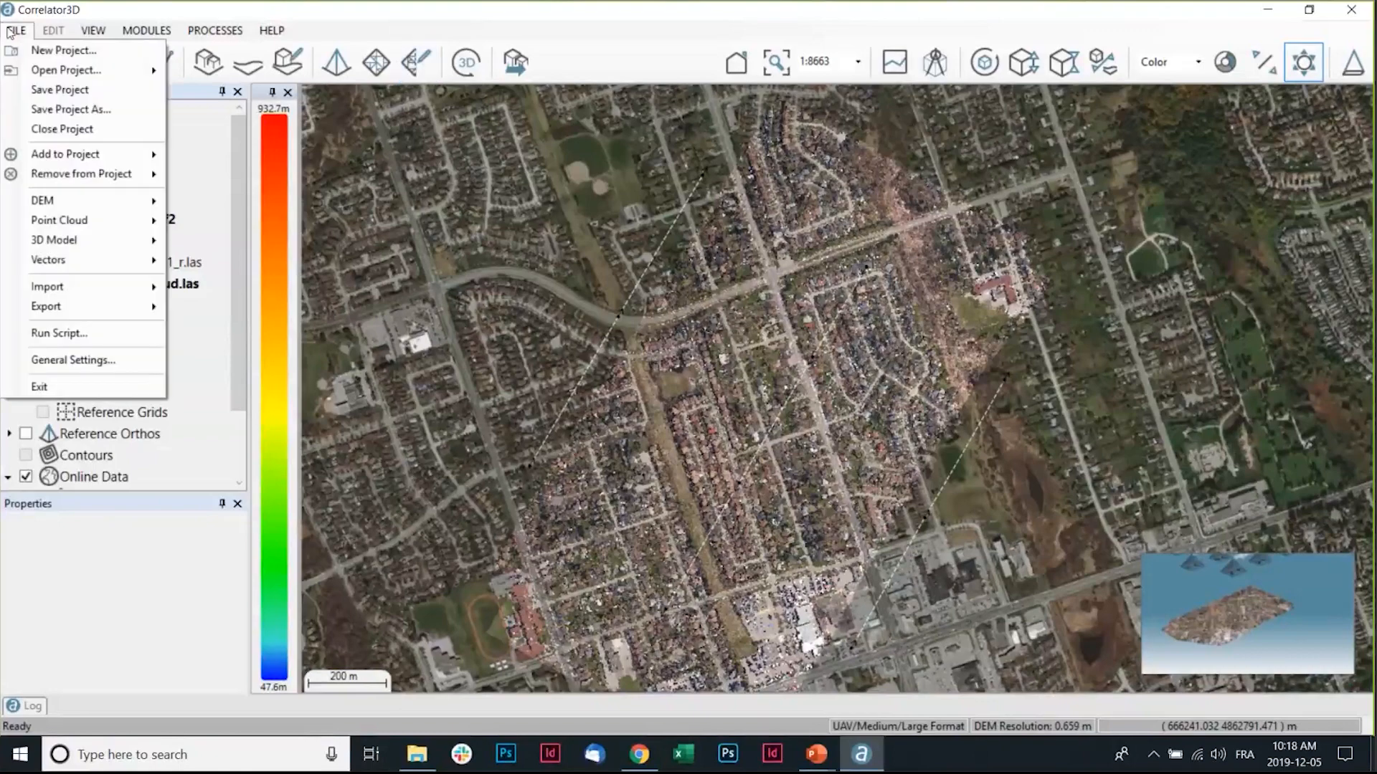
pyautogui.moveTo(127, 291)
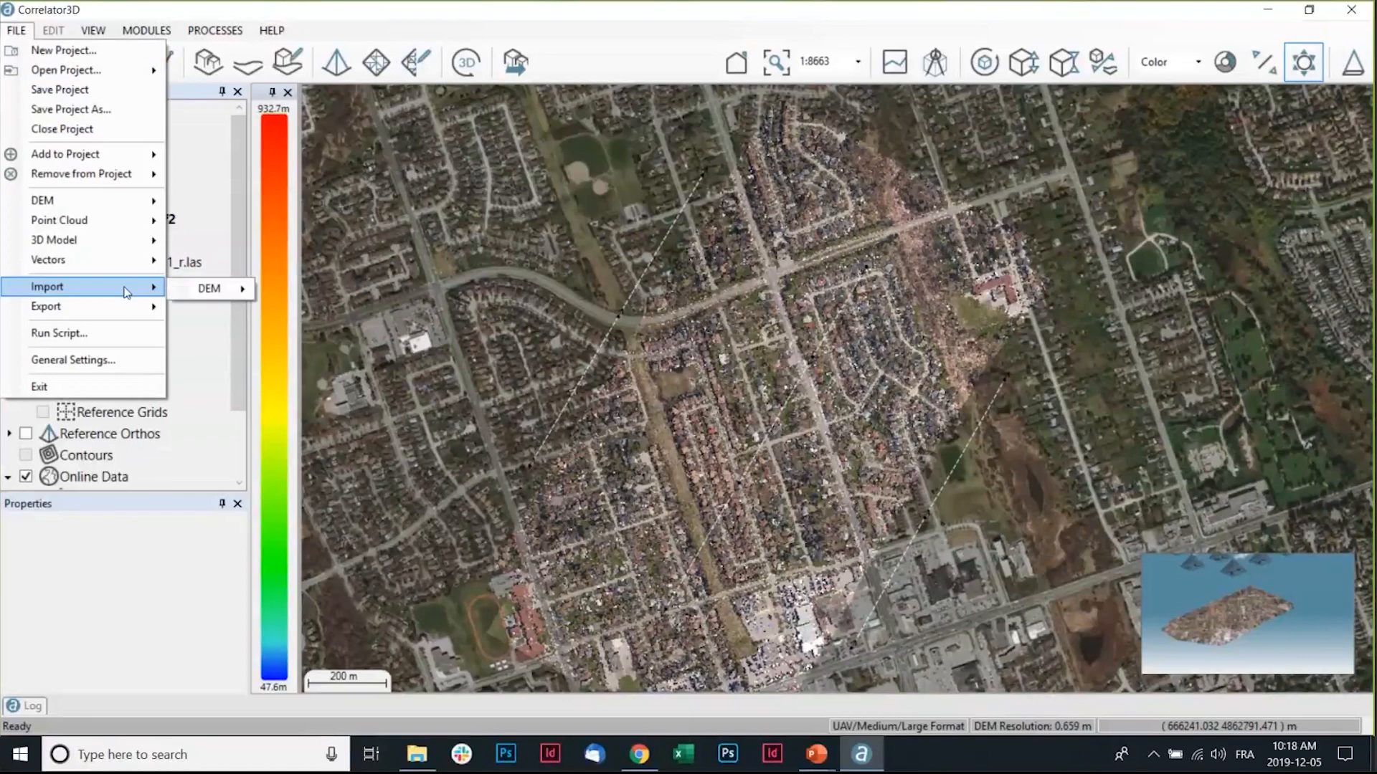
pyautogui.moveTo(218, 296)
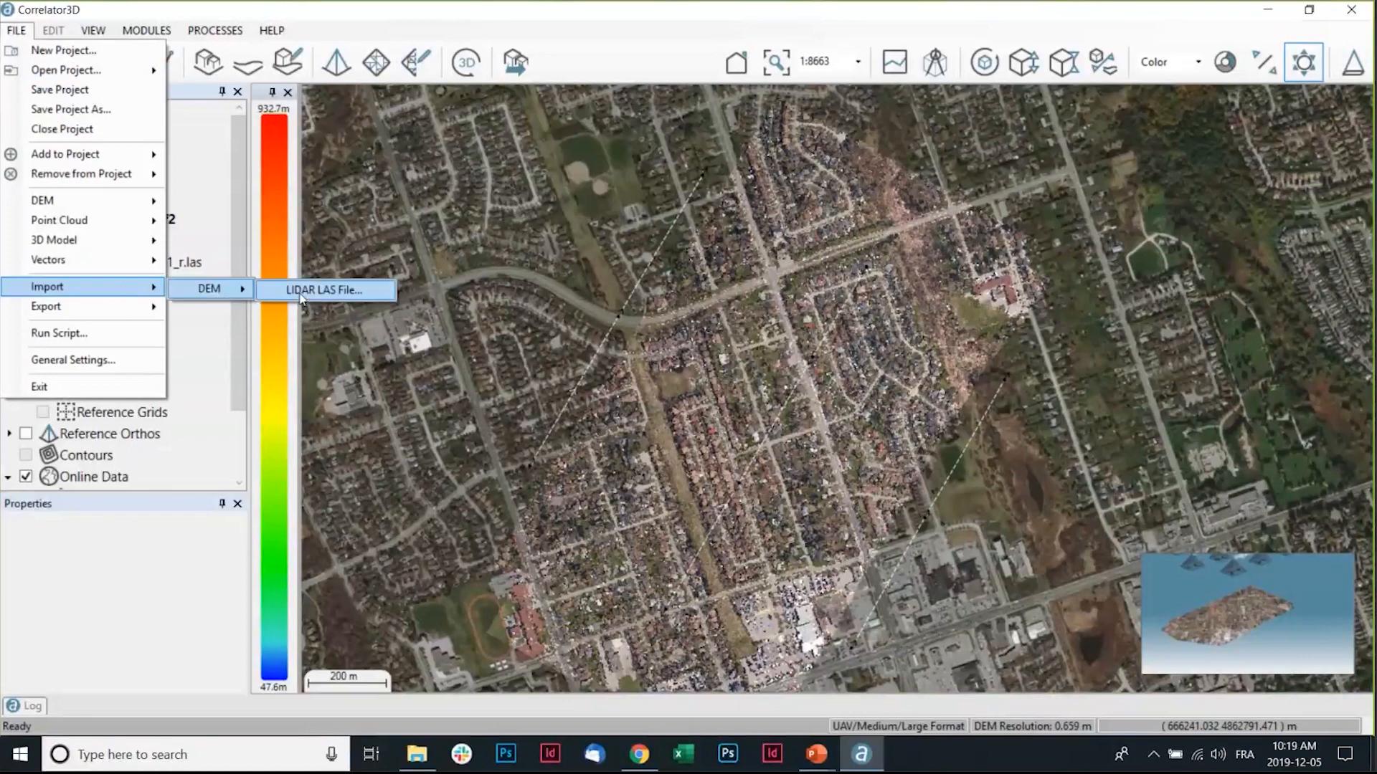
pyautogui.click(414, 201)
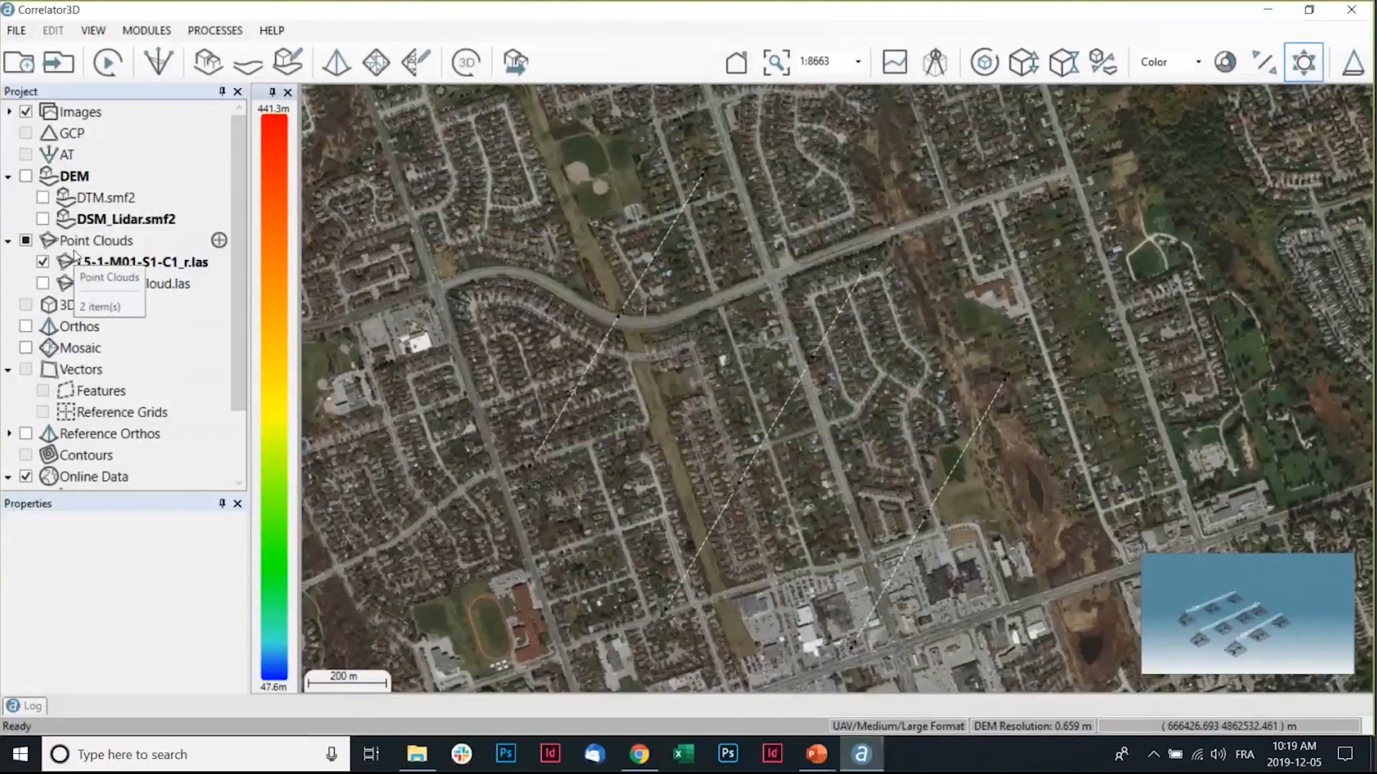
# Show the DSM_Lidar.smf2 DEM and hide the L5-1-M01-S1-C1_r.las point cloud to view the elevation model.
pyautogui.scroll(-2, 883, 265)
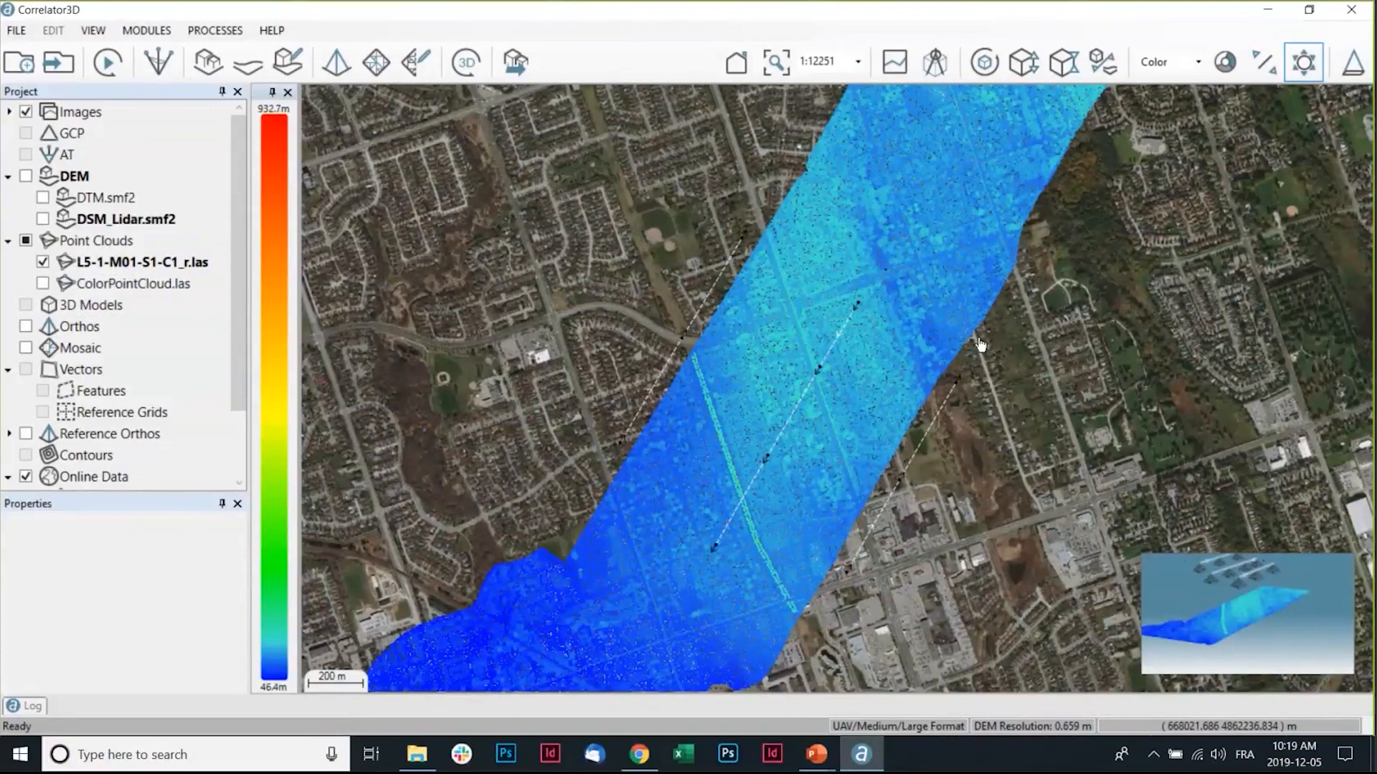
pyautogui.click(42, 220)
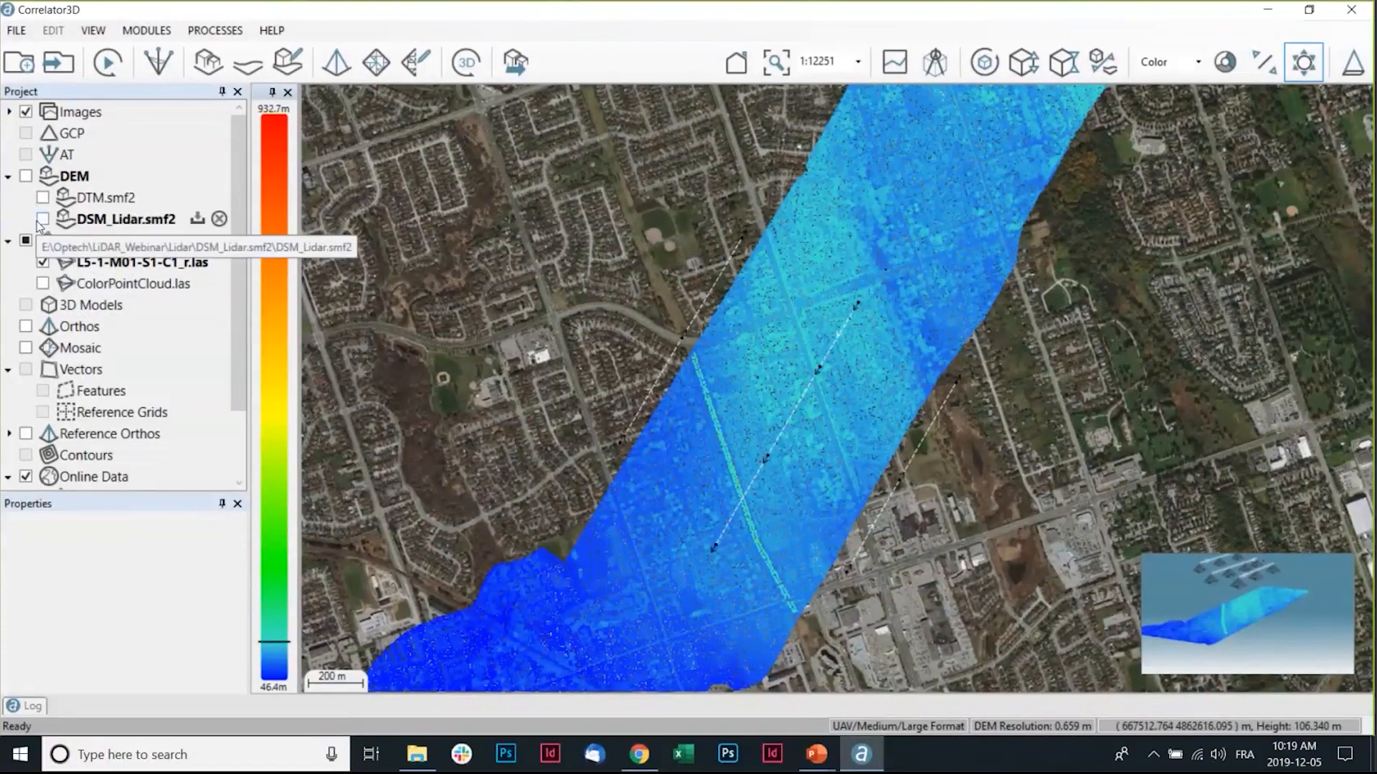
pyautogui.click(42, 262)
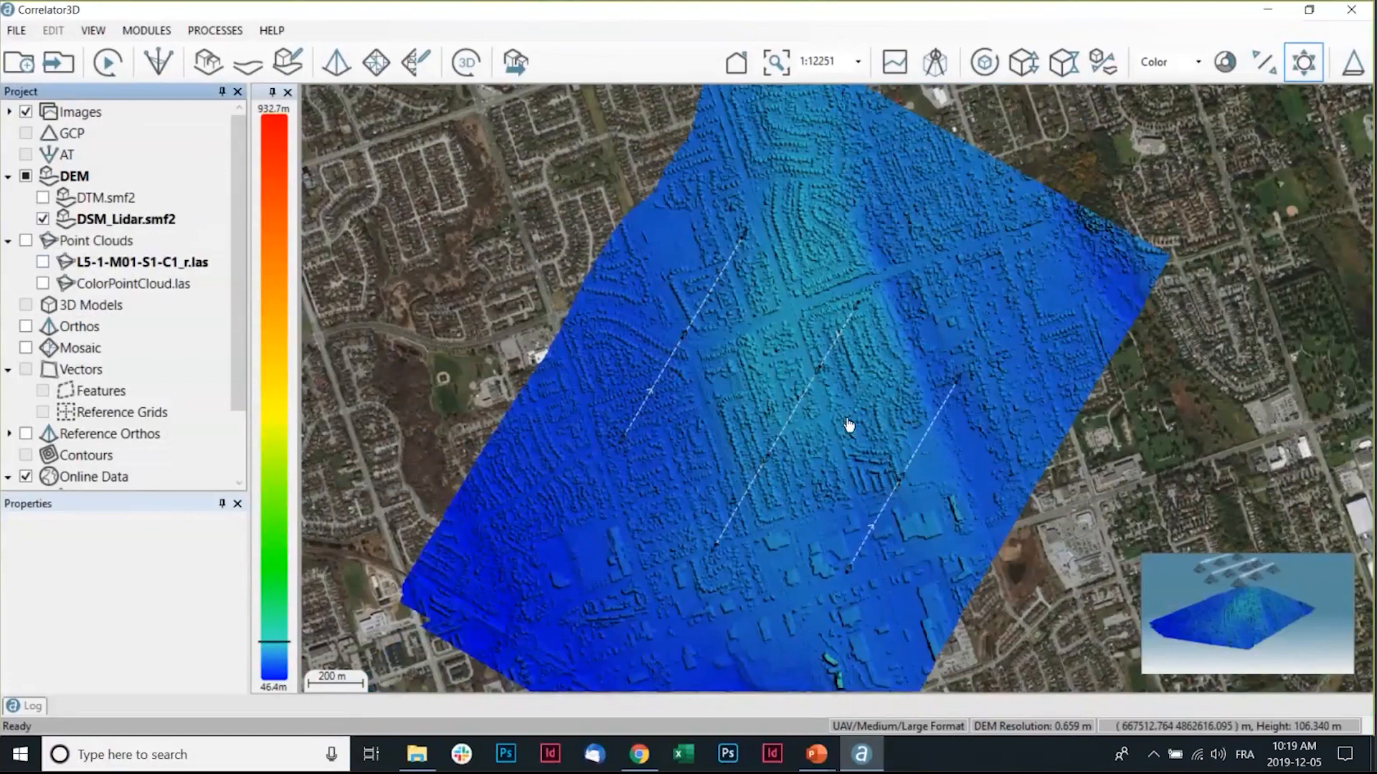
pyautogui.scroll(1, 848, 424)
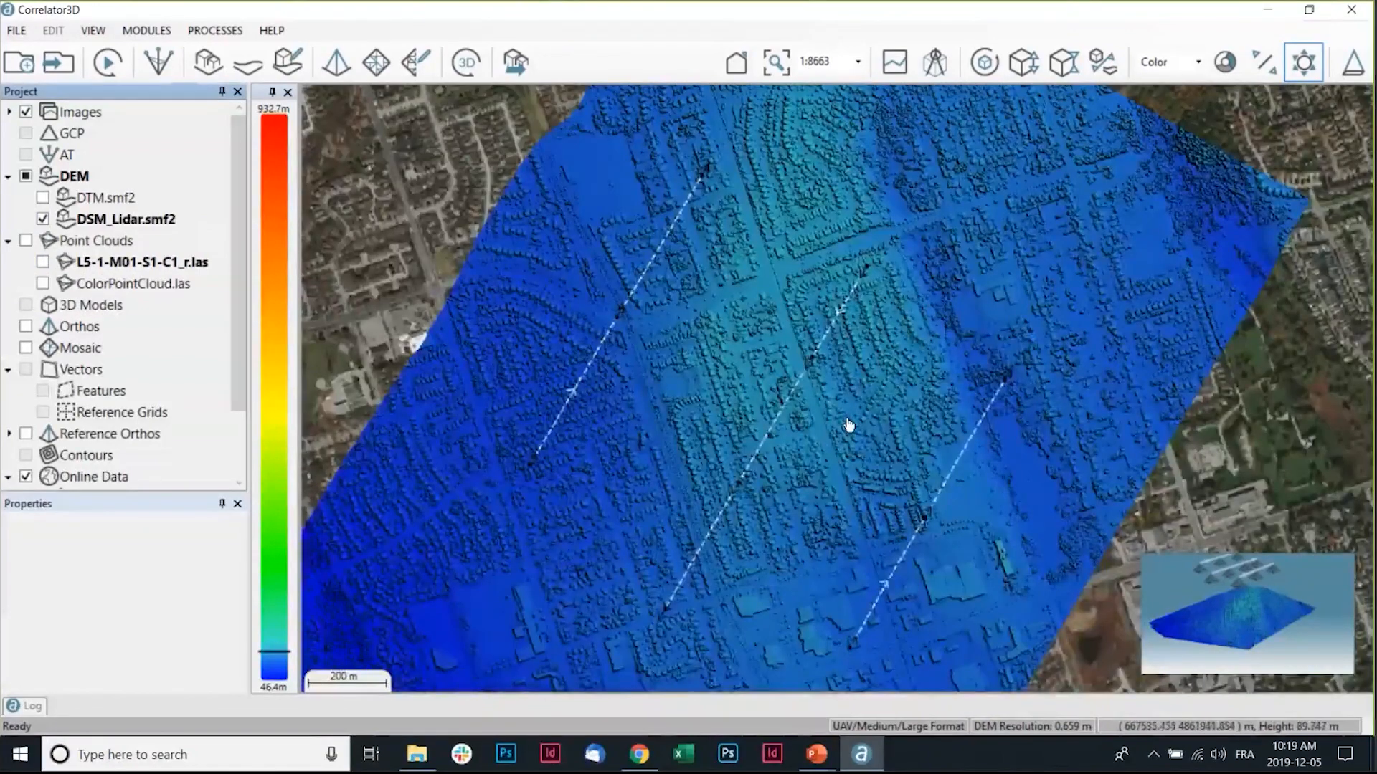
pyautogui.scroll(1, 1003, 255)
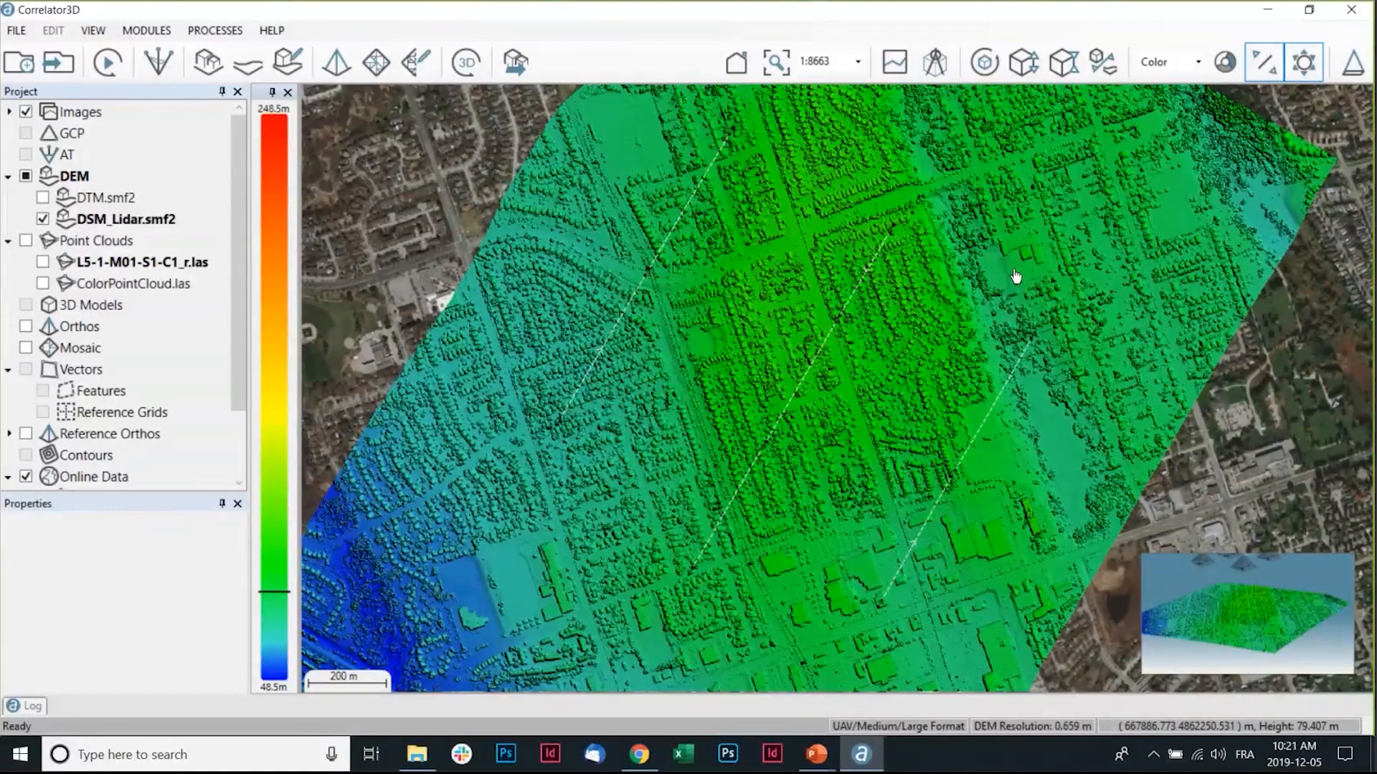
# Switch to the PowerPoint slide show window.
pyautogui.hotkey('alt', 'Tab')
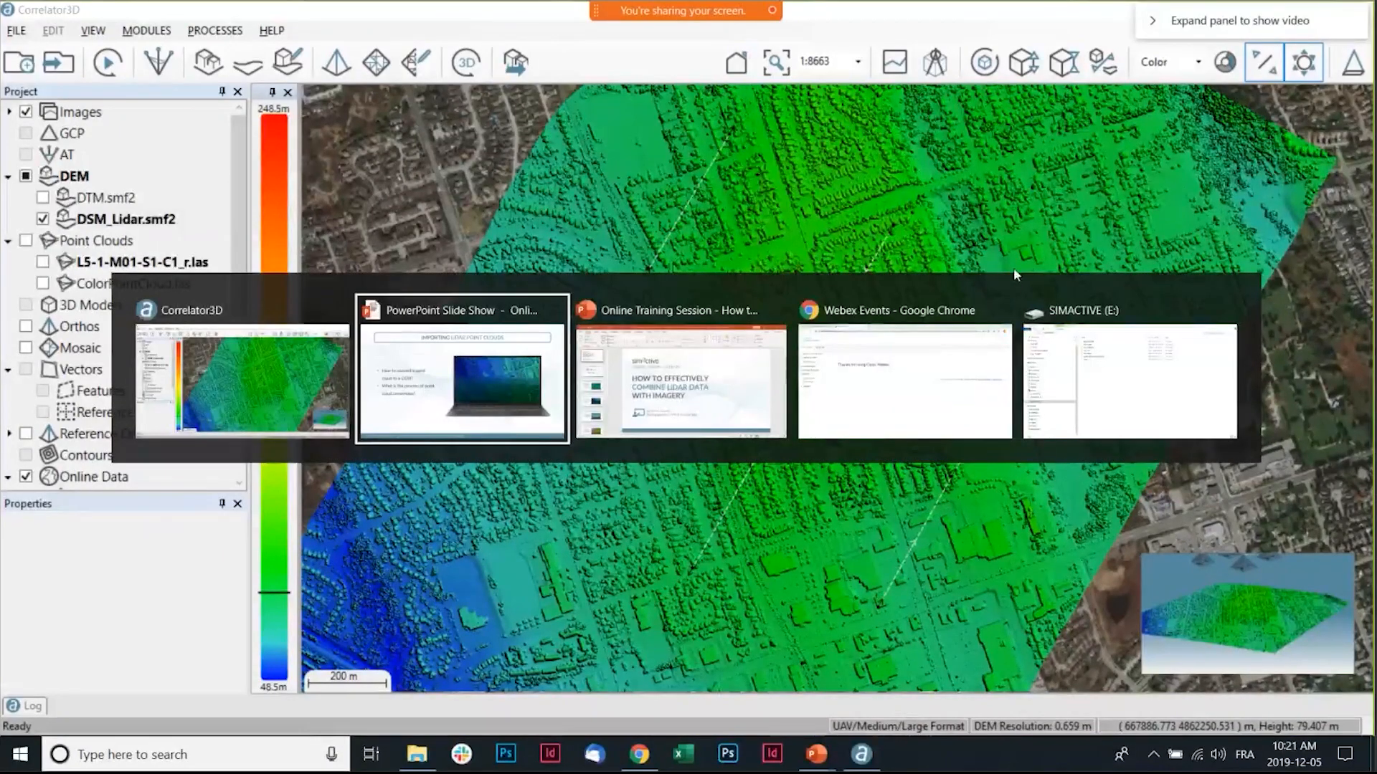
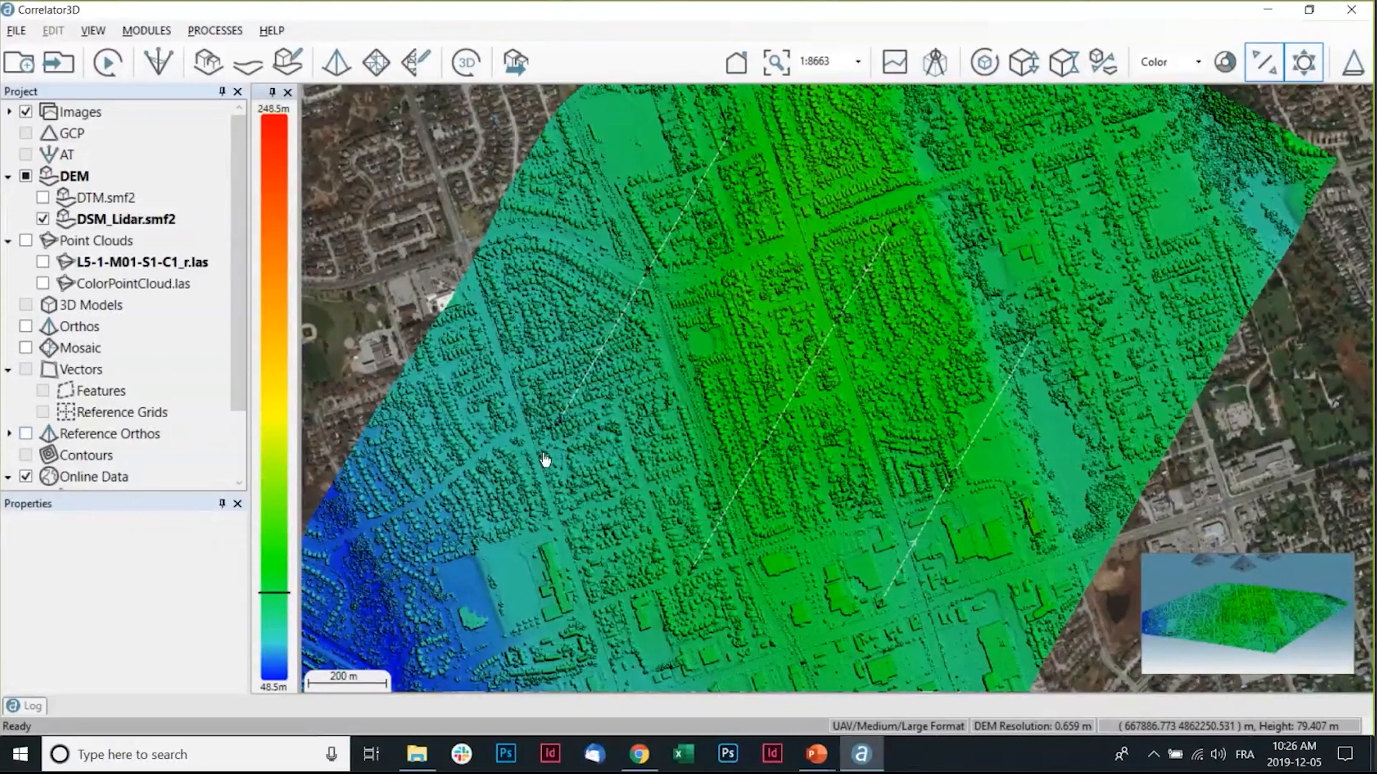
# Expand Reference Orthos to show the Intensity layer, zoom out, and open the aerial triangulation view to inspect a reference point.
pyautogui.click(9, 433)
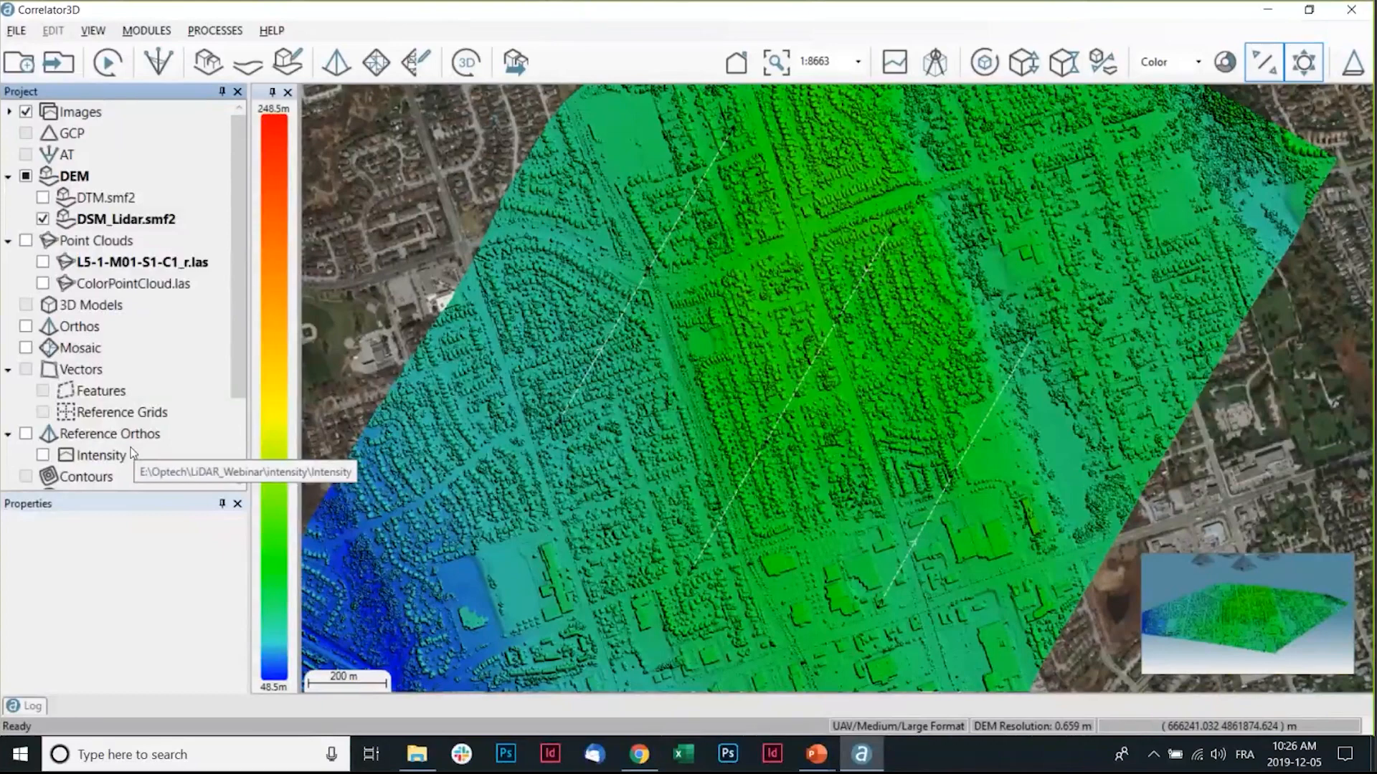
pyautogui.scroll(-1, 869, 356)
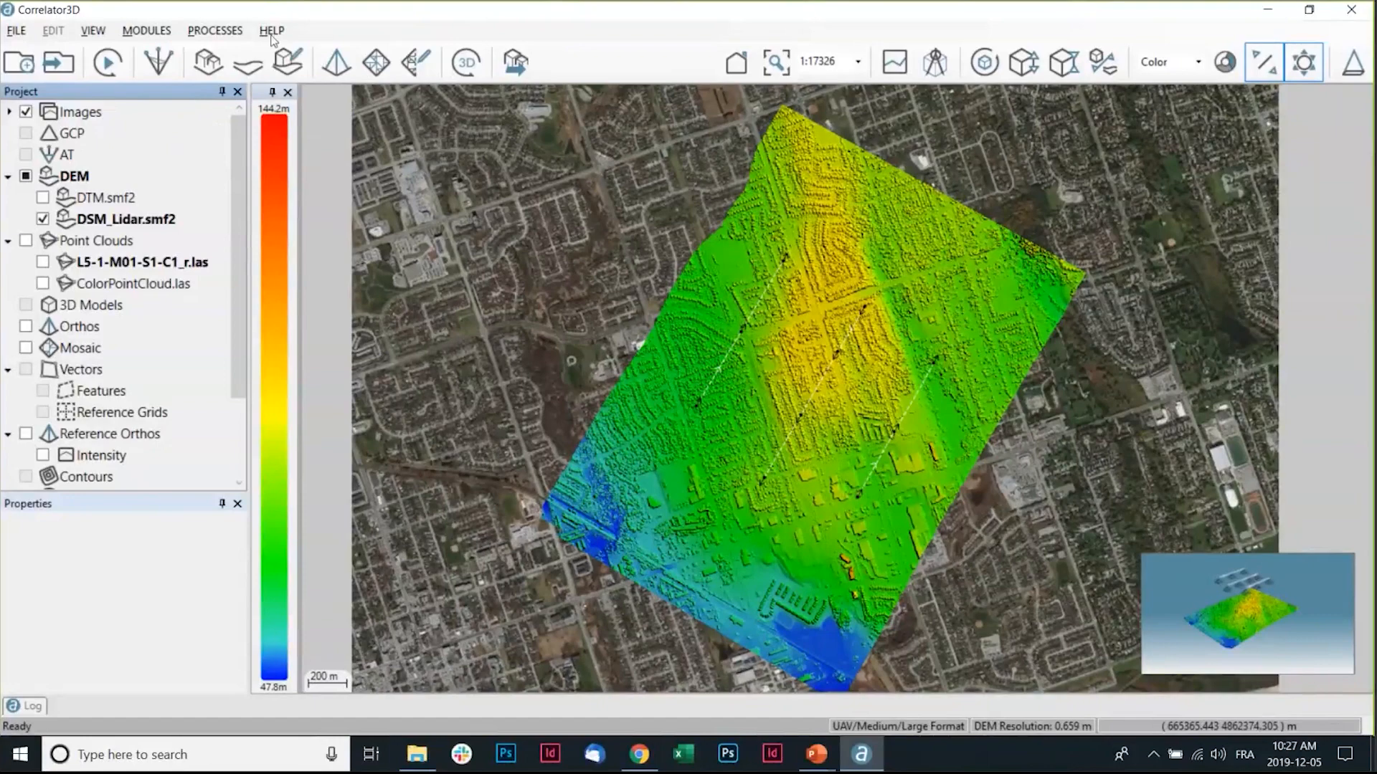
pyautogui.click(158, 62)
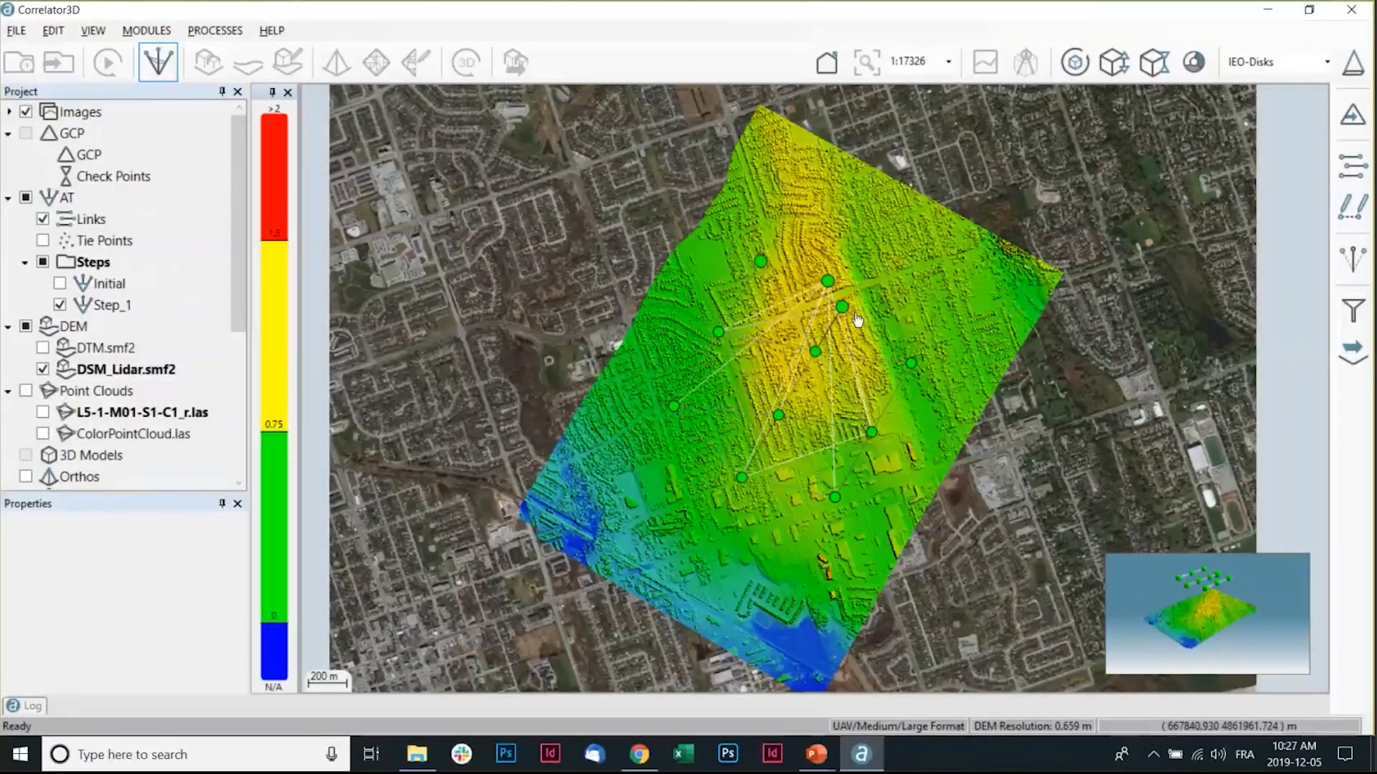
pyautogui.moveTo(828, 291)
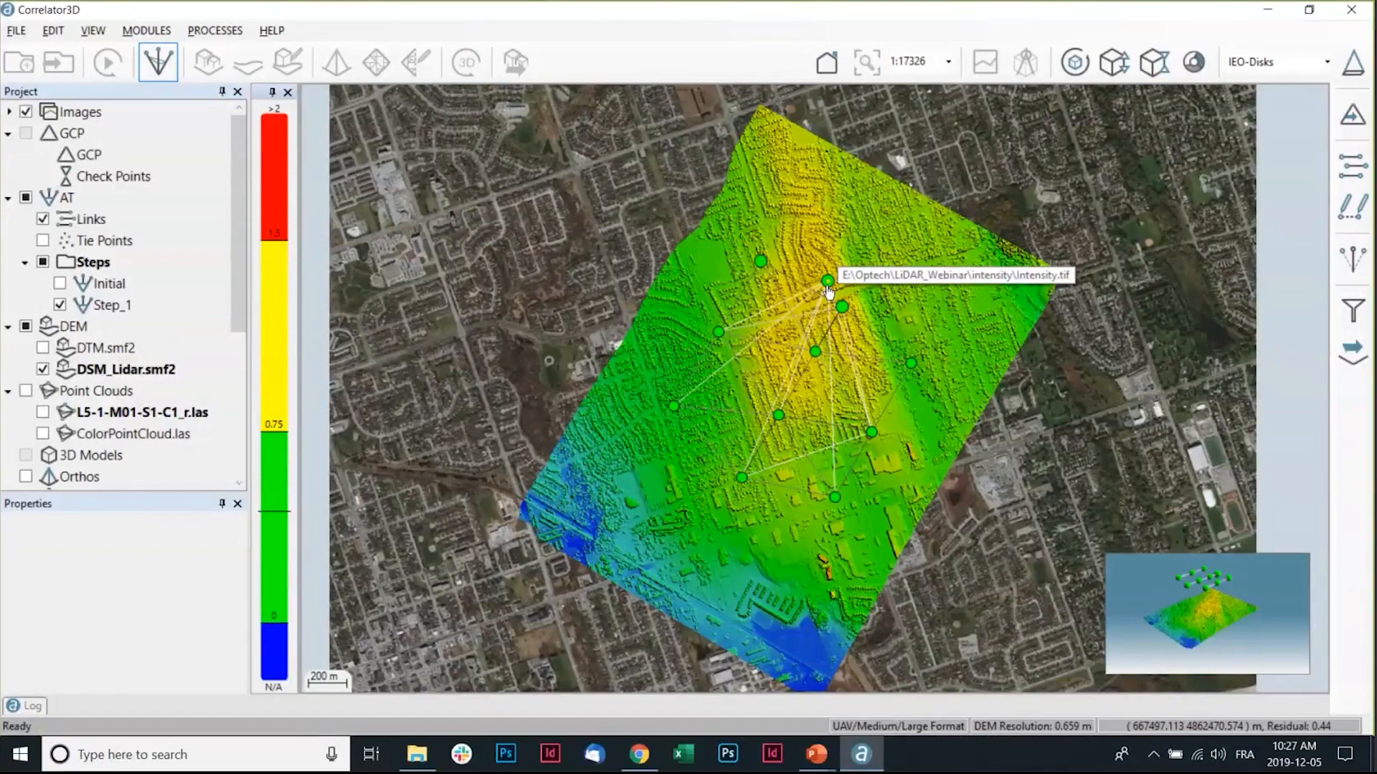
pyautogui.click(828, 290)
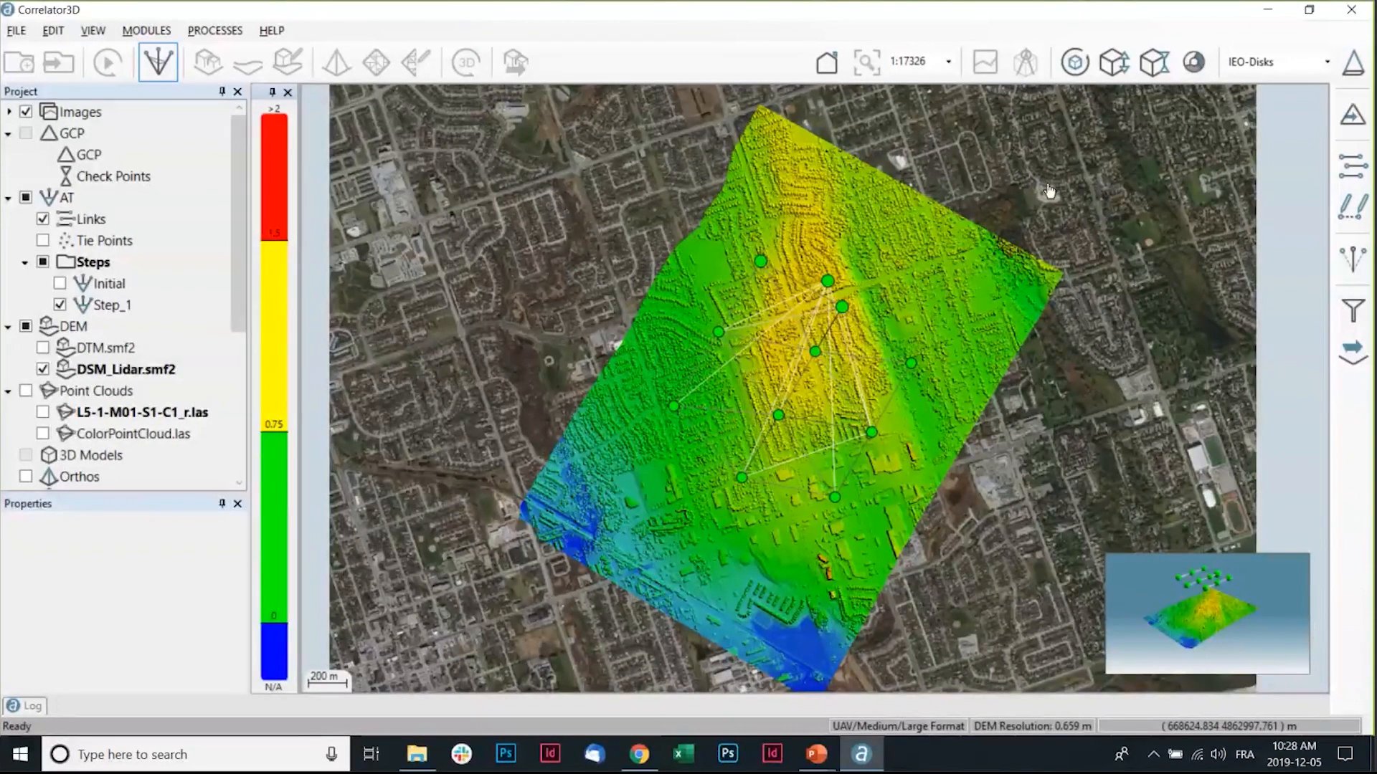
# Open the Bundle Adjustment settings, review the EO Adjustment and Sensor Calibration options, and close the dialog.
pyautogui.click(1351, 262)
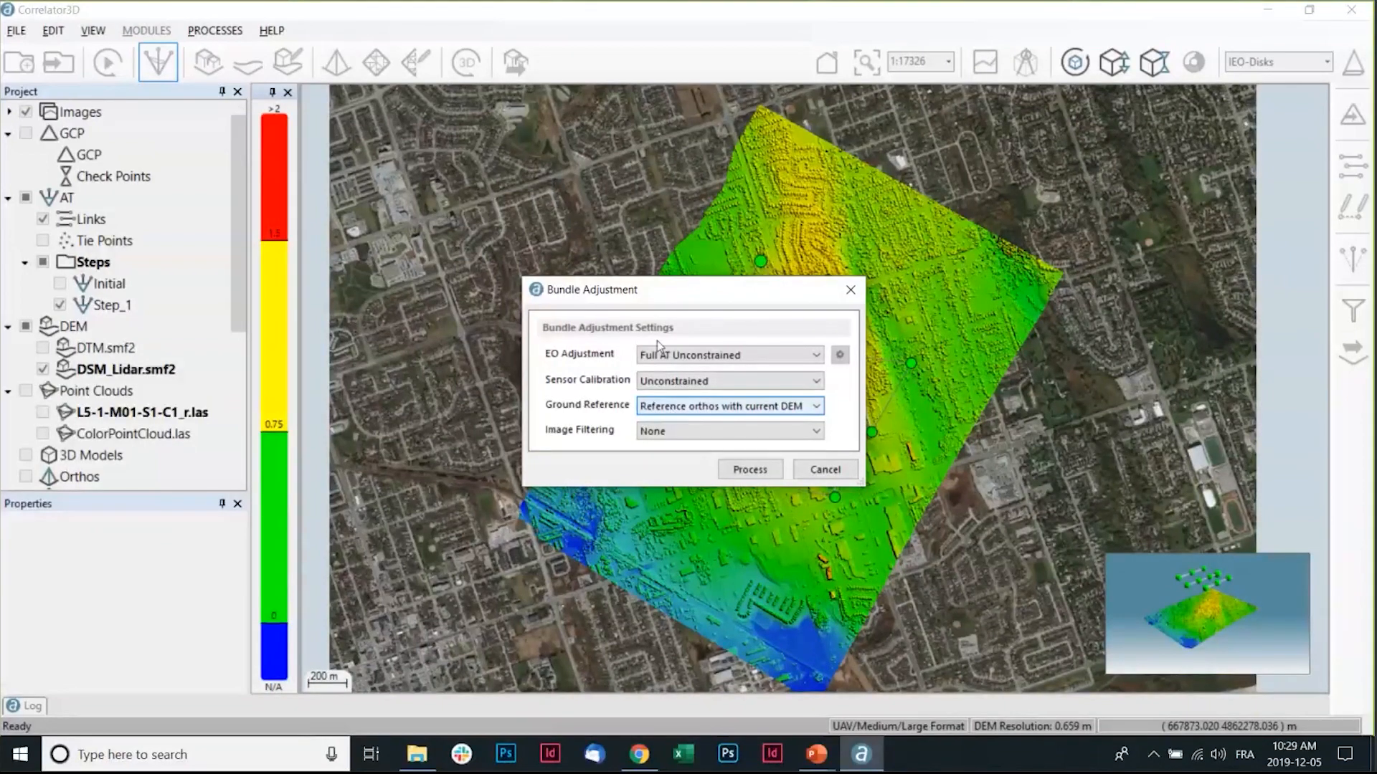
pyautogui.click(675, 358)
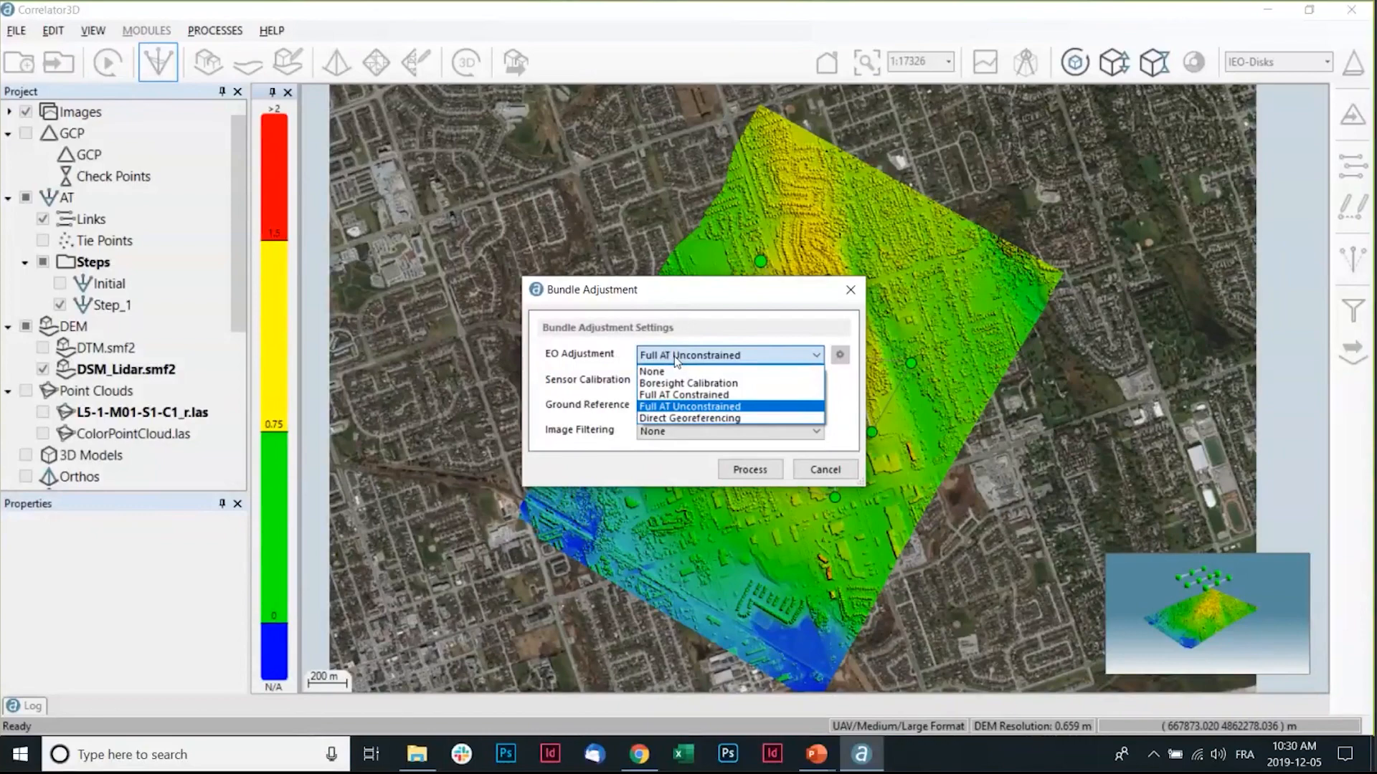
pyautogui.click(675, 361)
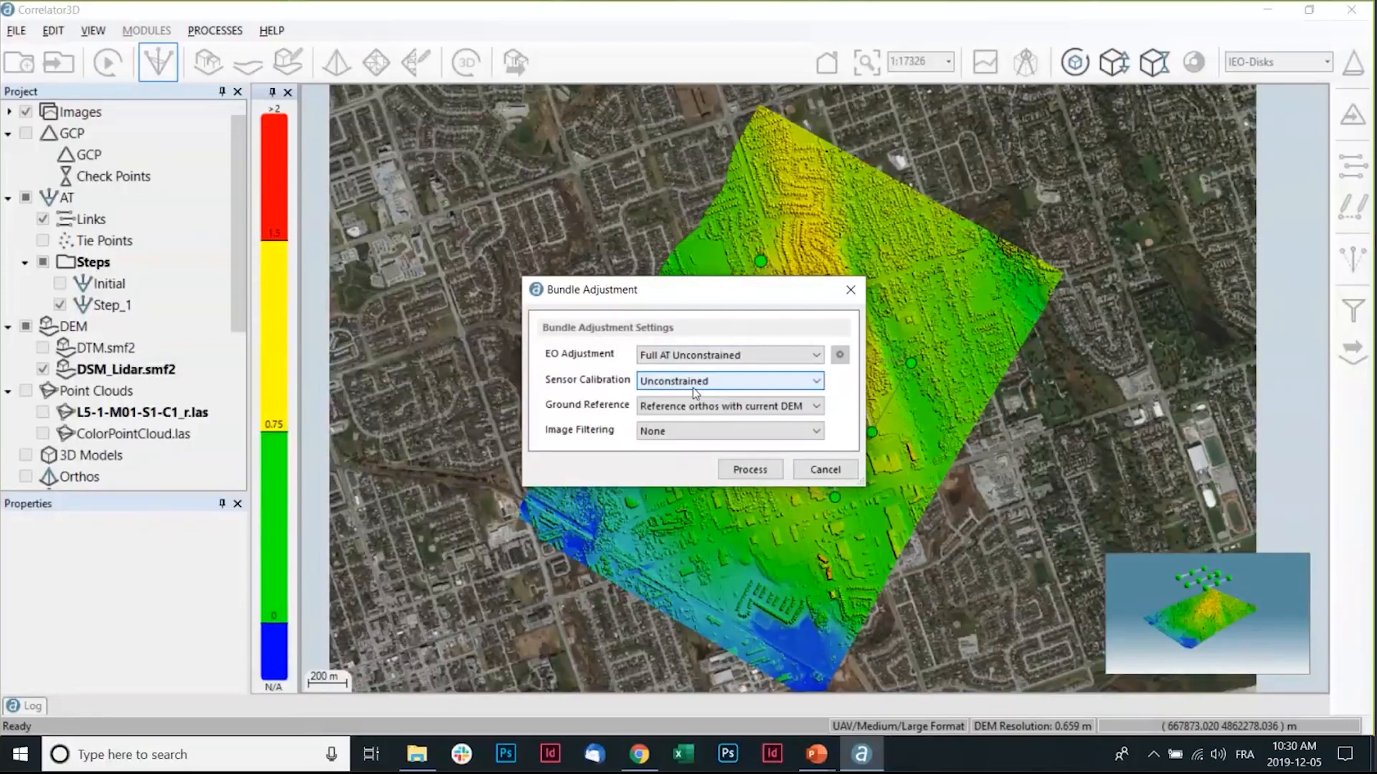
pyautogui.click(693, 389)
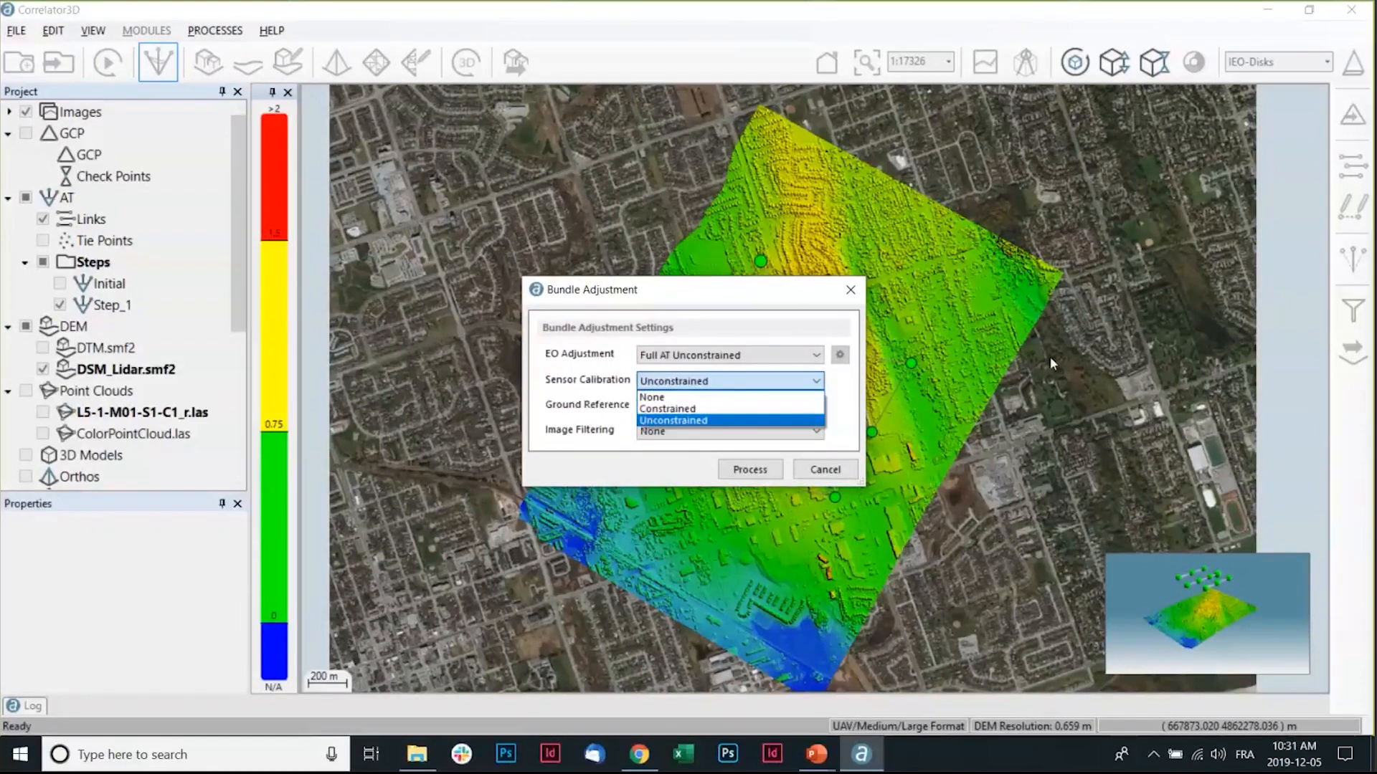
pyautogui.click(584, 406)
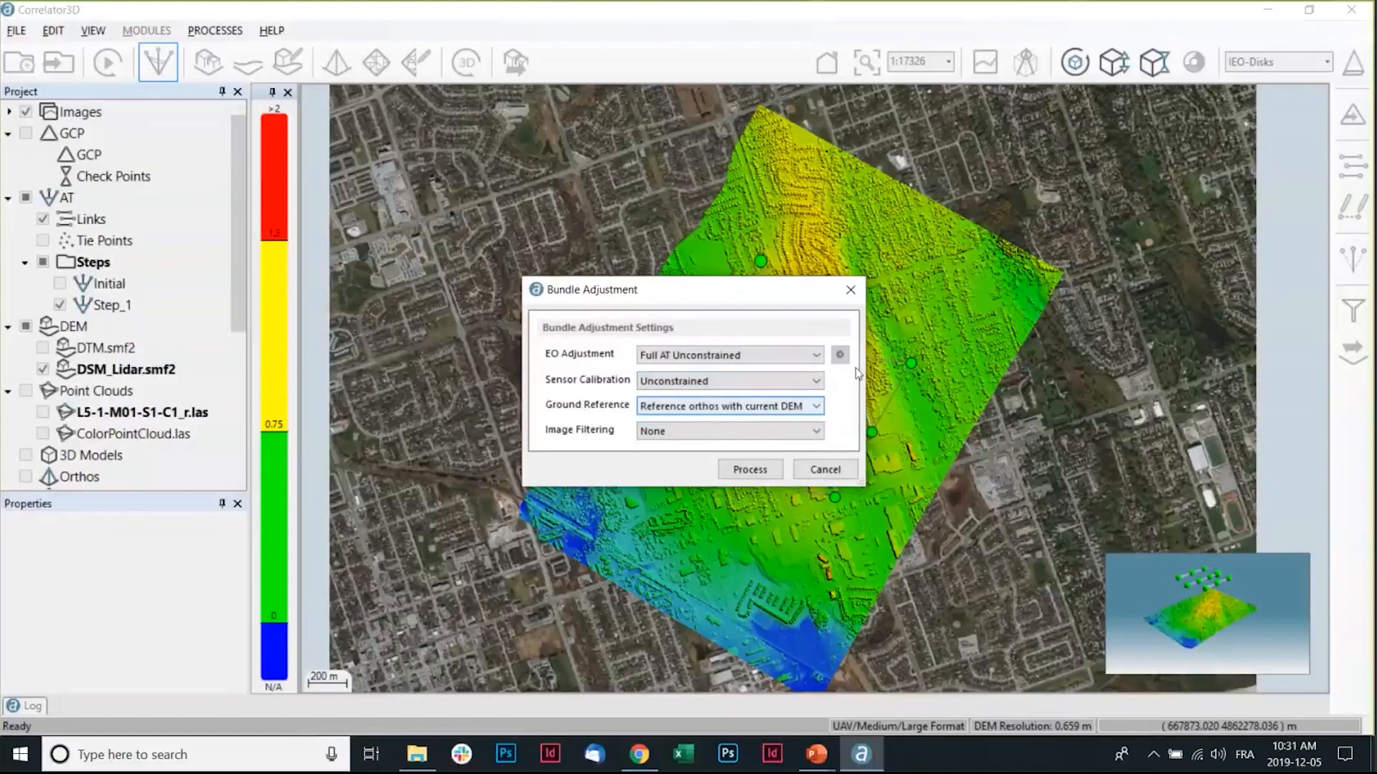
pyautogui.click(851, 290)
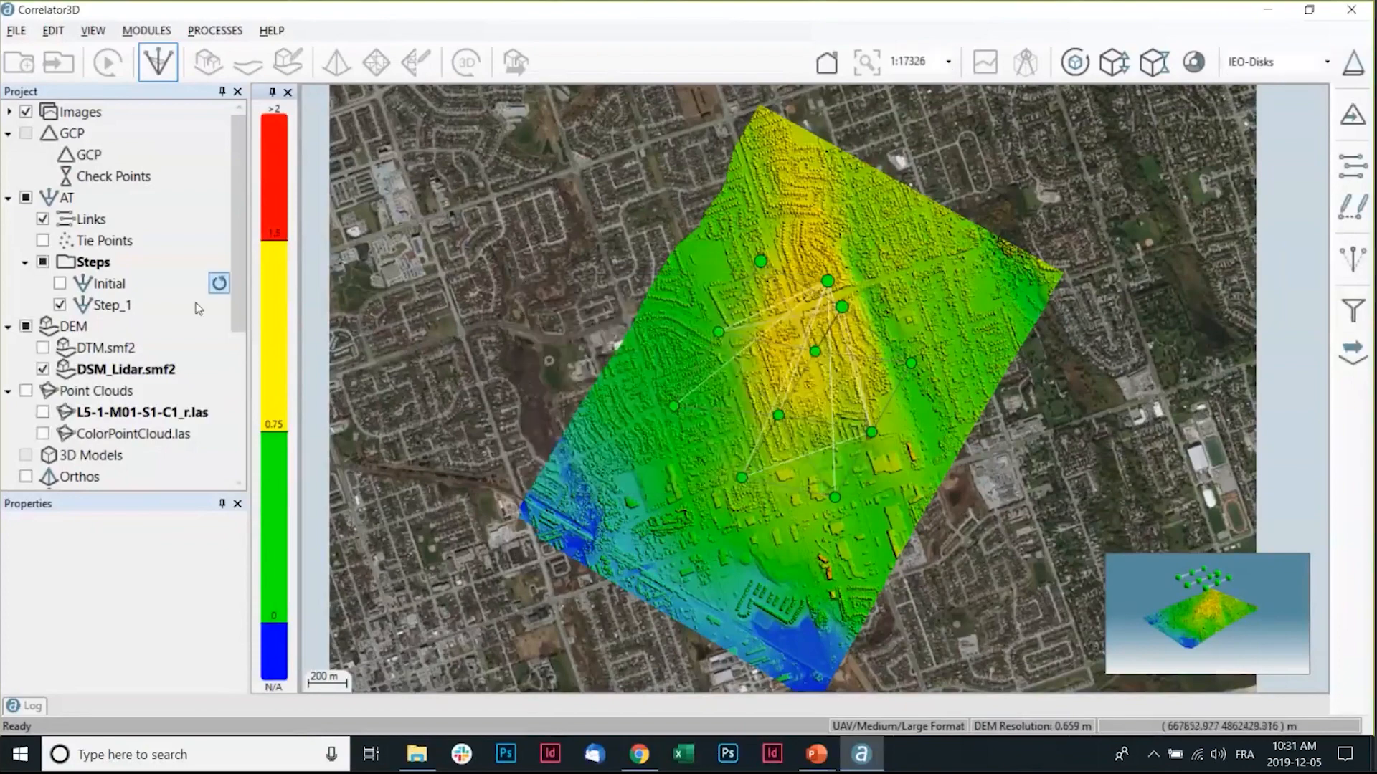
# In File Explorer, browse to Optech > LiDAR_Webinar > Correlator3D > IEO > Step_1 > Reports and open Quality Report.pdf.
pyautogui.click(429, 758)
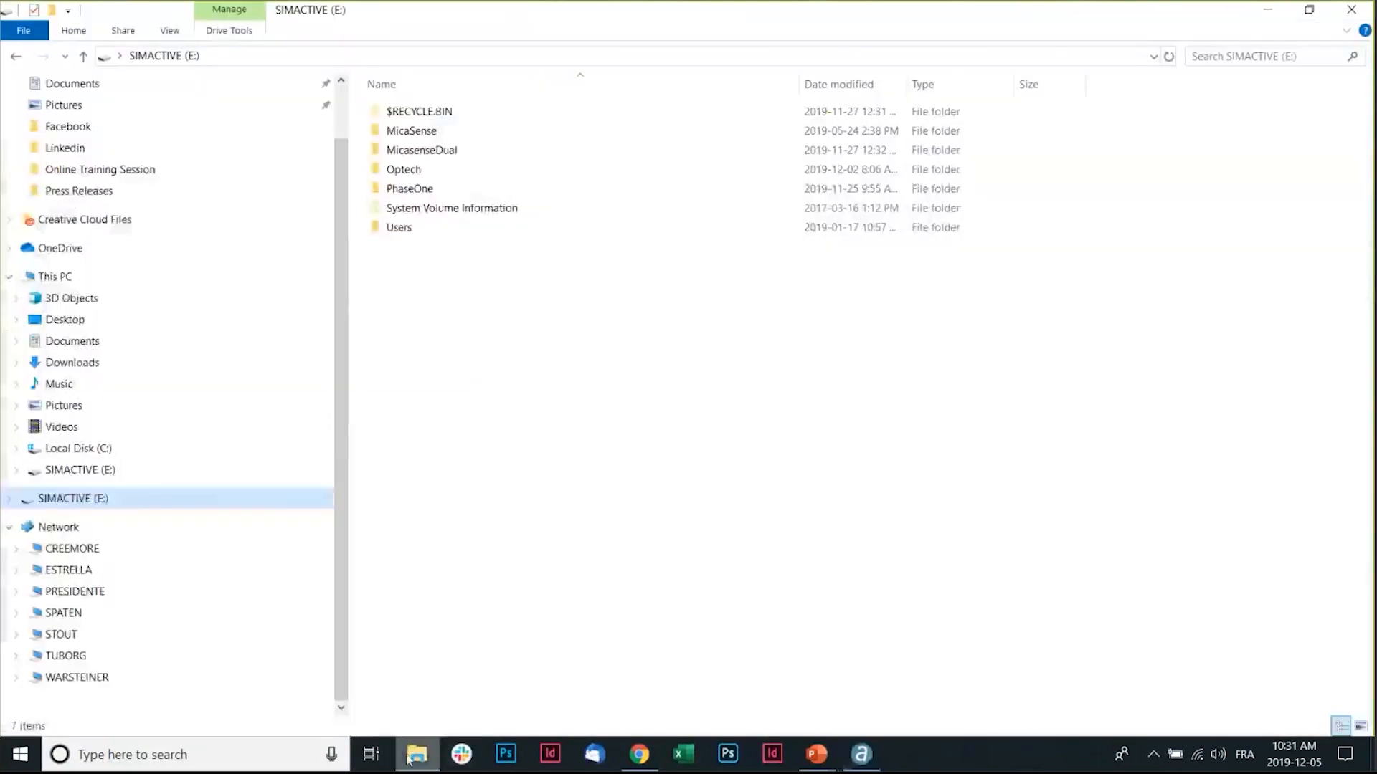
pyautogui.doubleClick(430, 171)
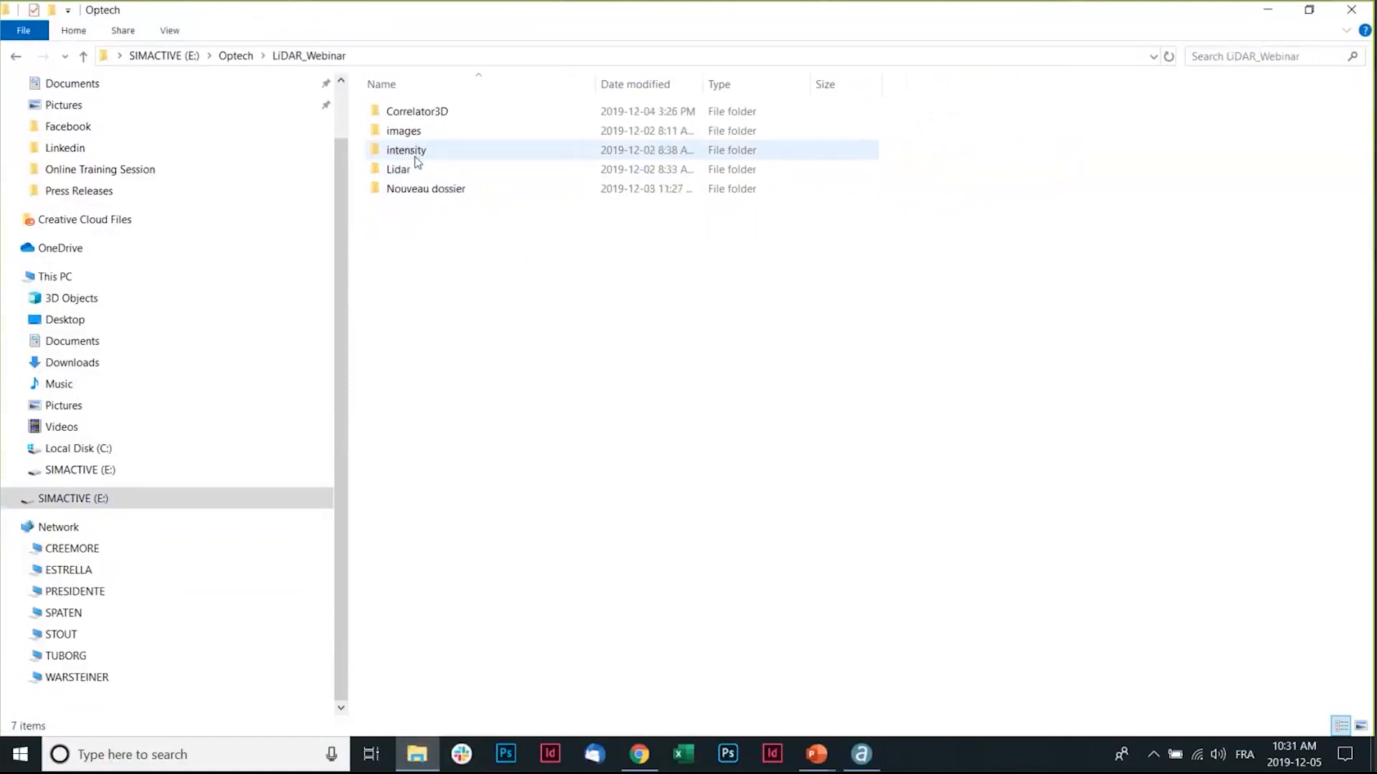
pyautogui.doubleClick(435, 117)
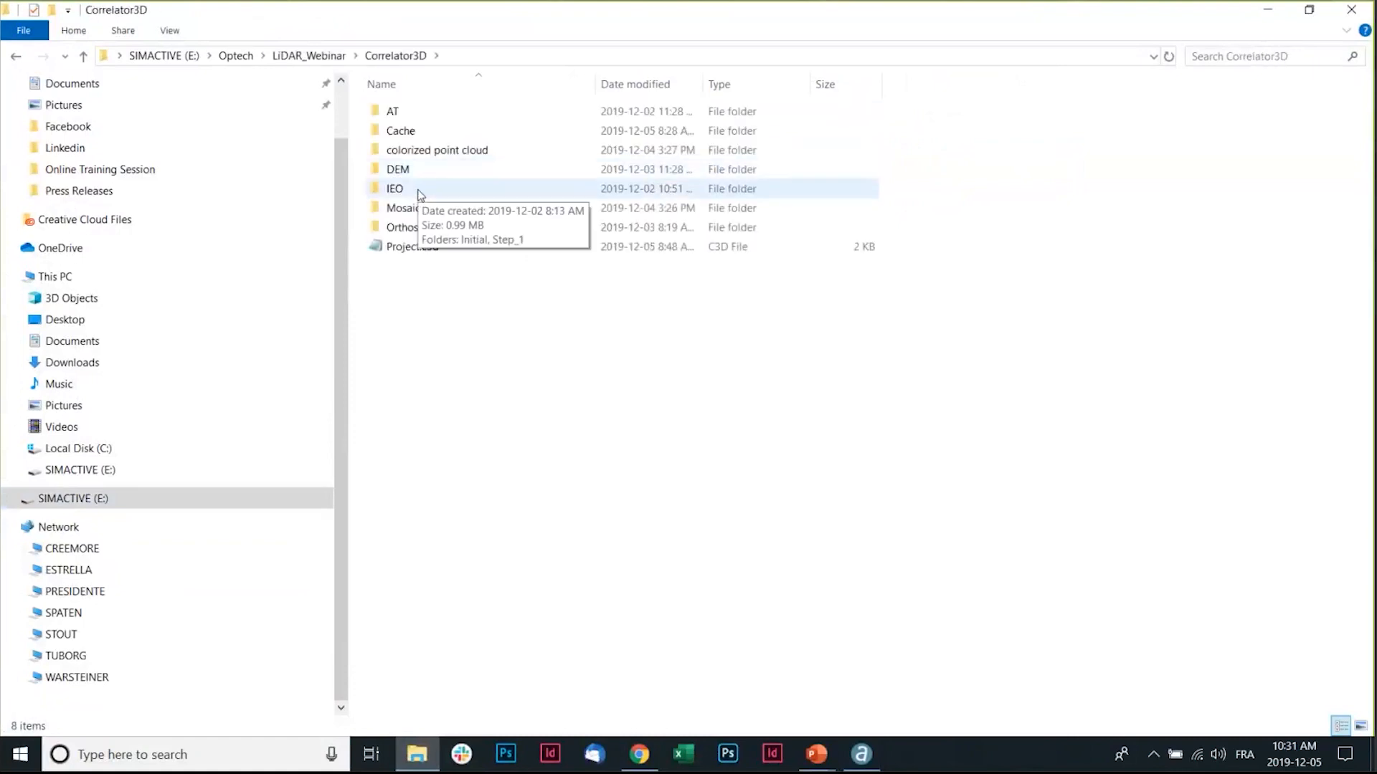
pyautogui.doubleClick(419, 190)
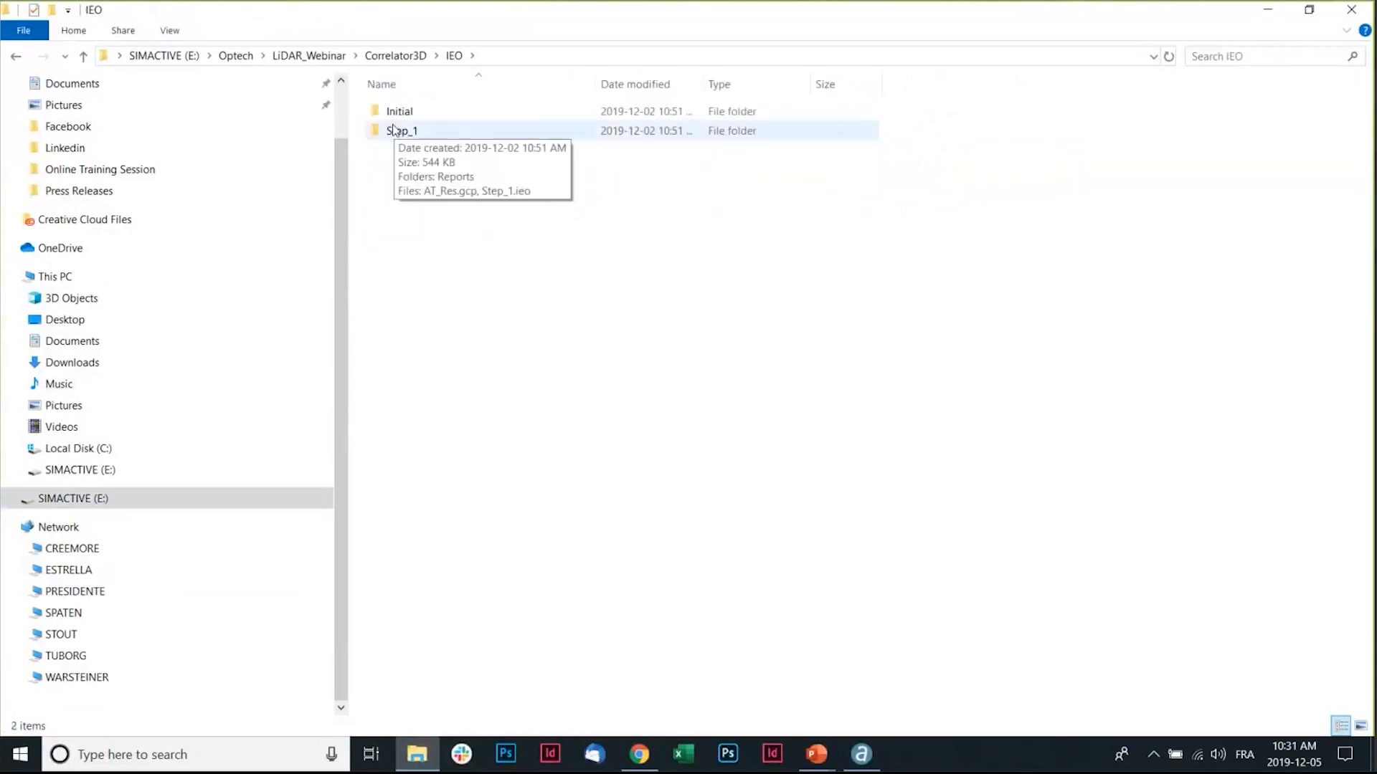
pyautogui.doubleClick(396, 132)
pyautogui.doubleClick(421, 115)
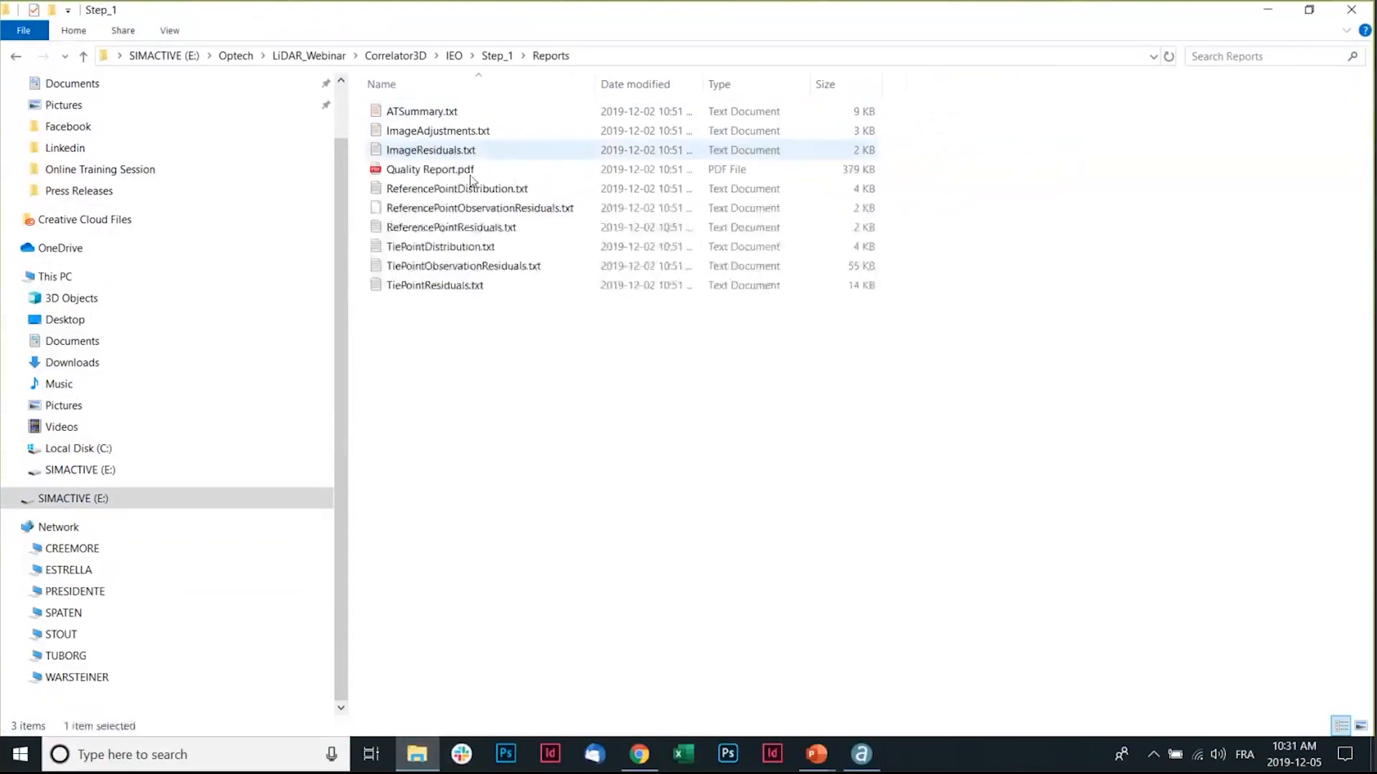
pyautogui.doubleClick(444, 174)
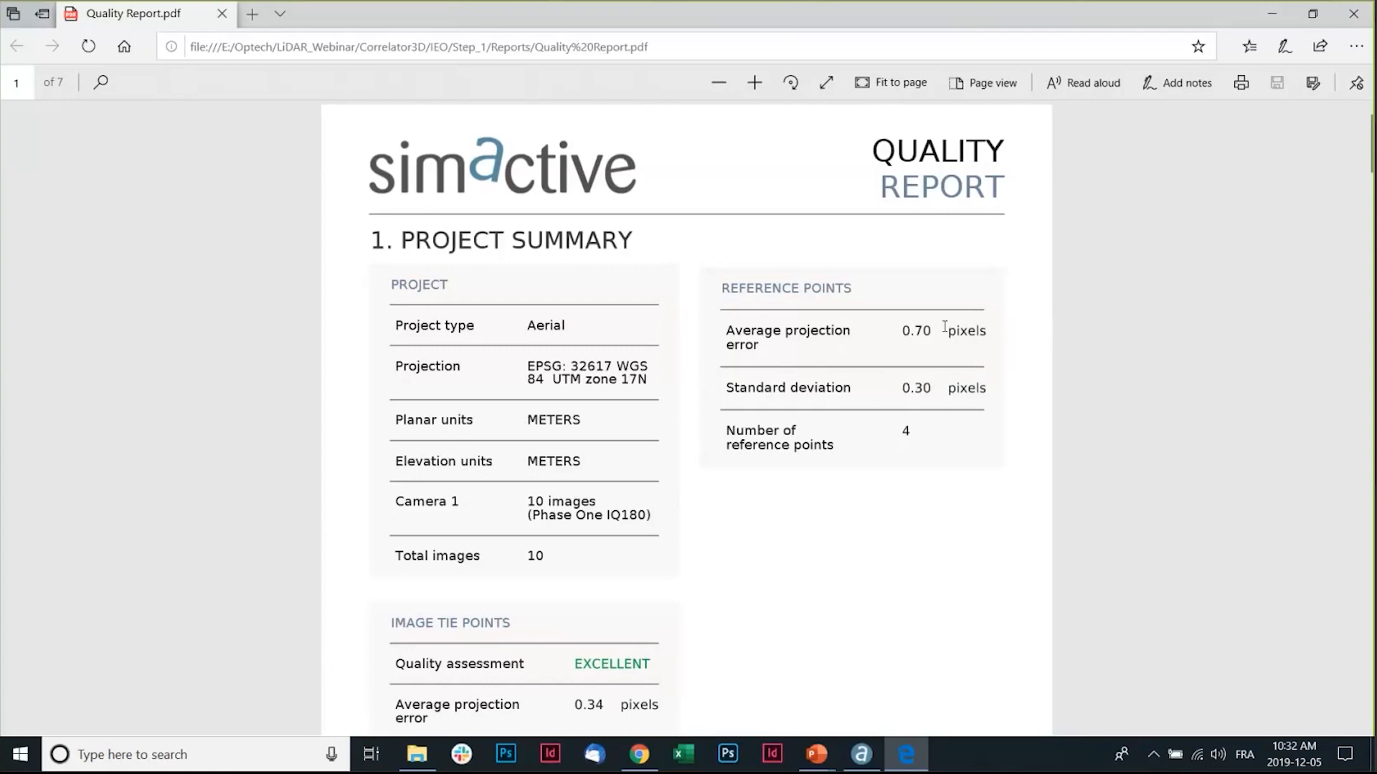
# Review the project summary, reference point and image tie point statistics in the Quality Report.
pyautogui.scroll(-3, 945, 327)
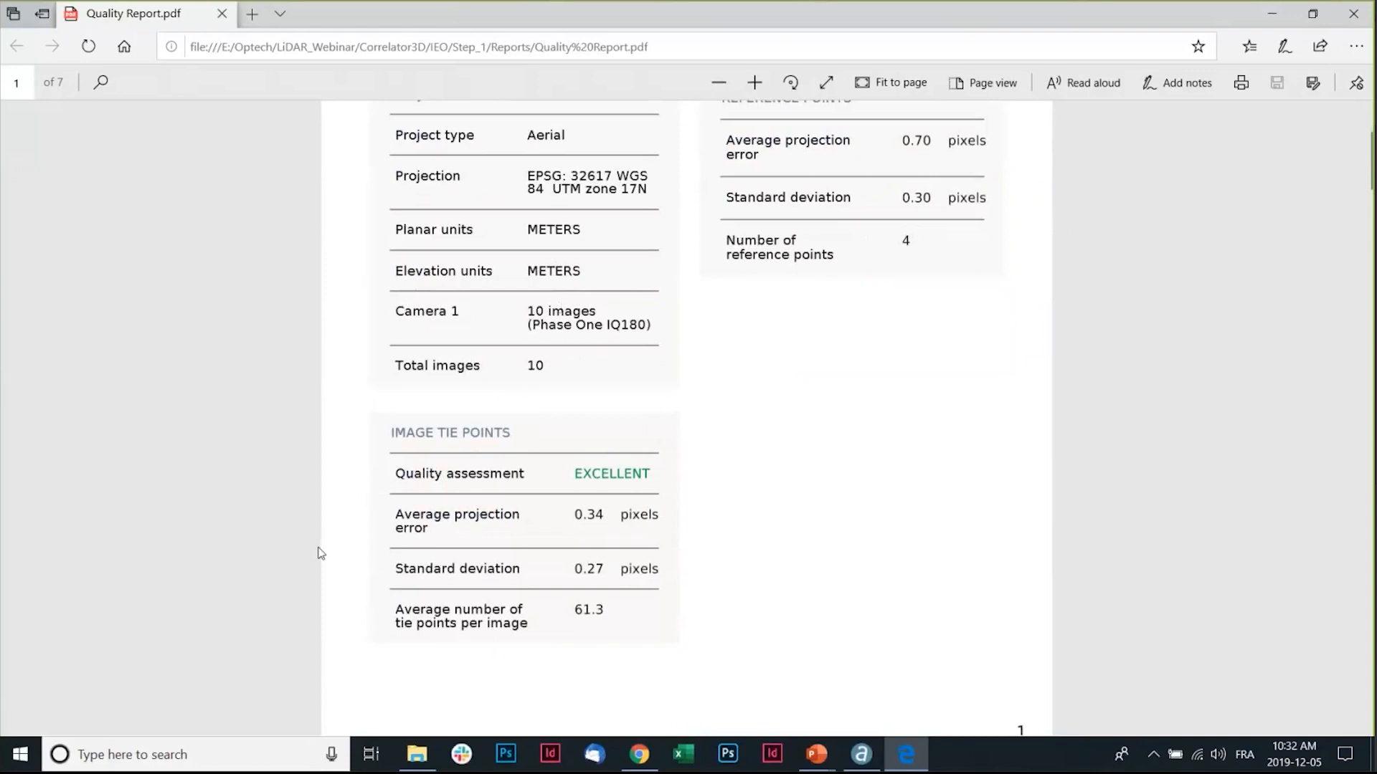
pyautogui.click(413, 767)
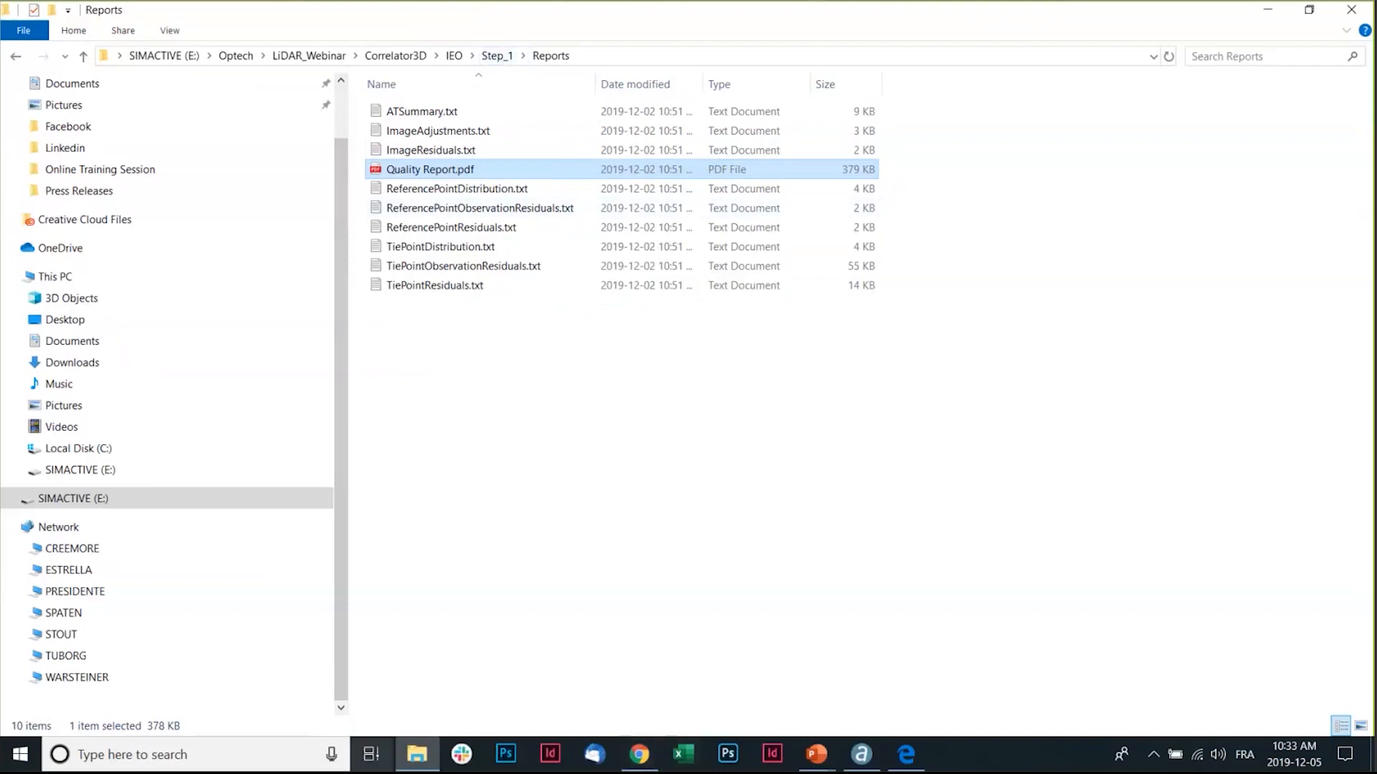
pyautogui.moveTo(417, 759)
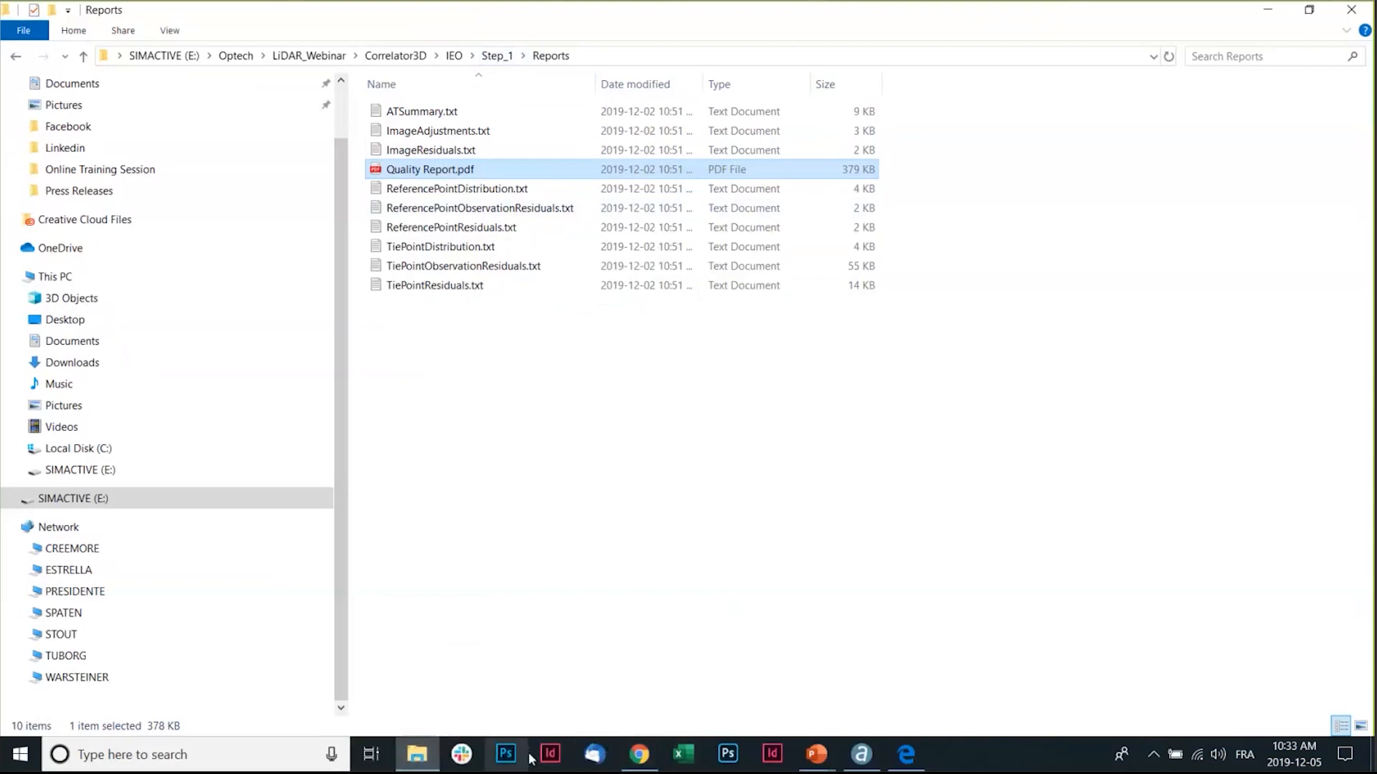
pyautogui.doubleClick(459, 172)
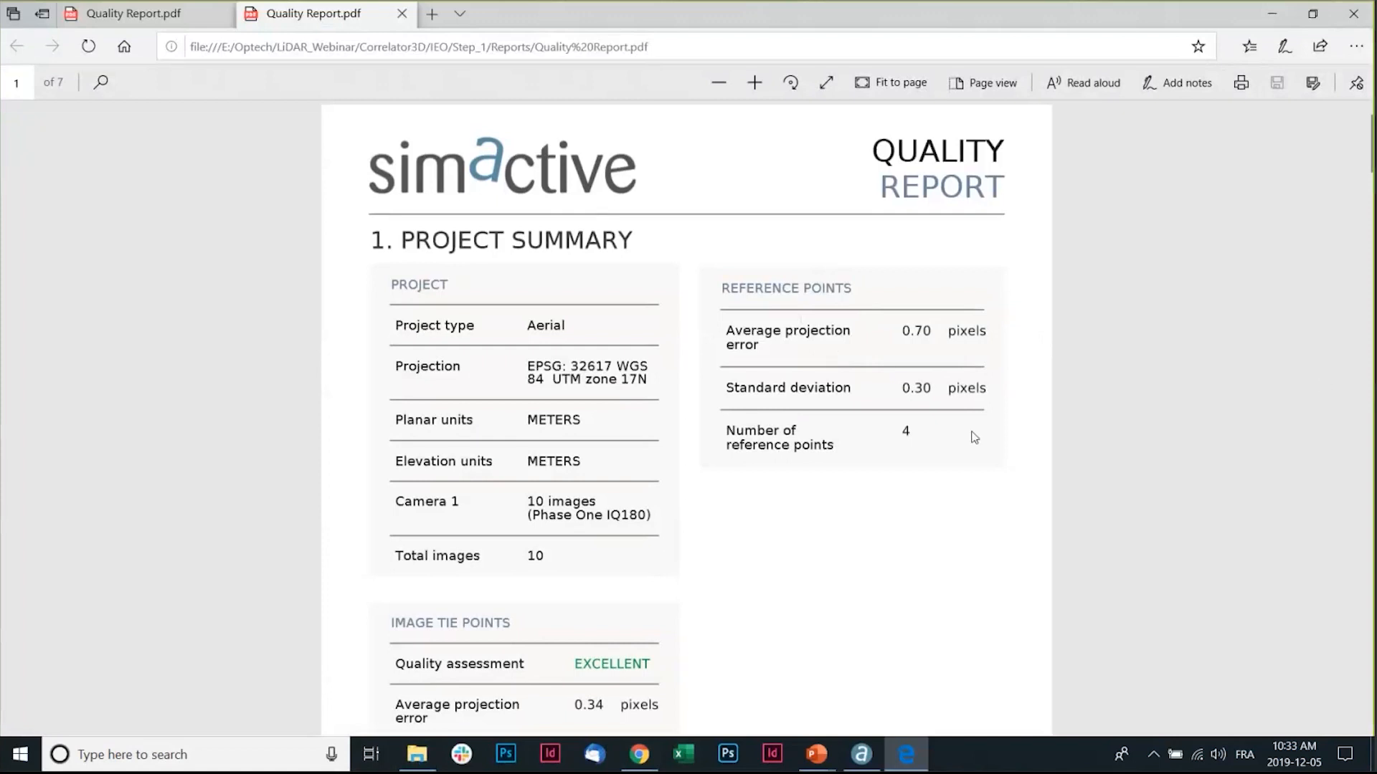
pyautogui.scroll(-5, 974, 437)
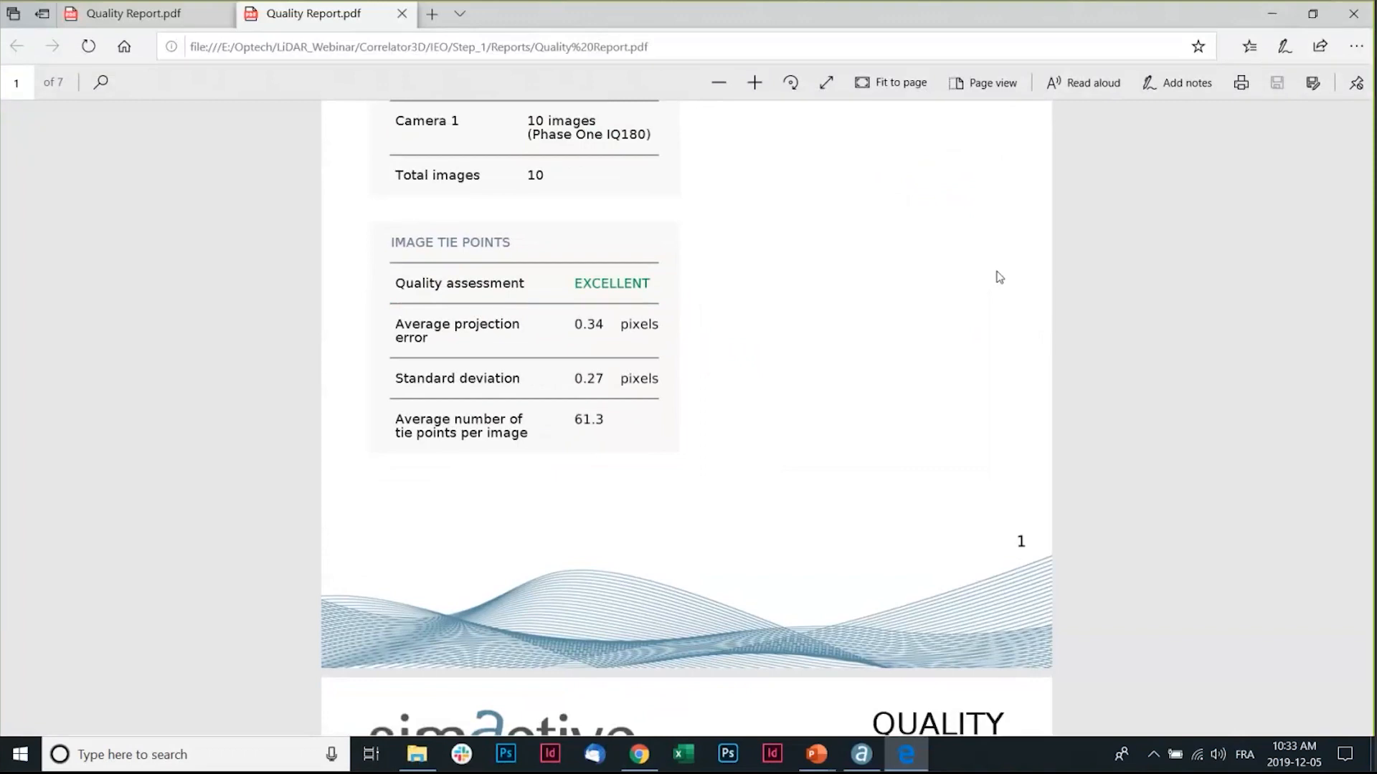
pyautogui.scroll(5, 973, 393)
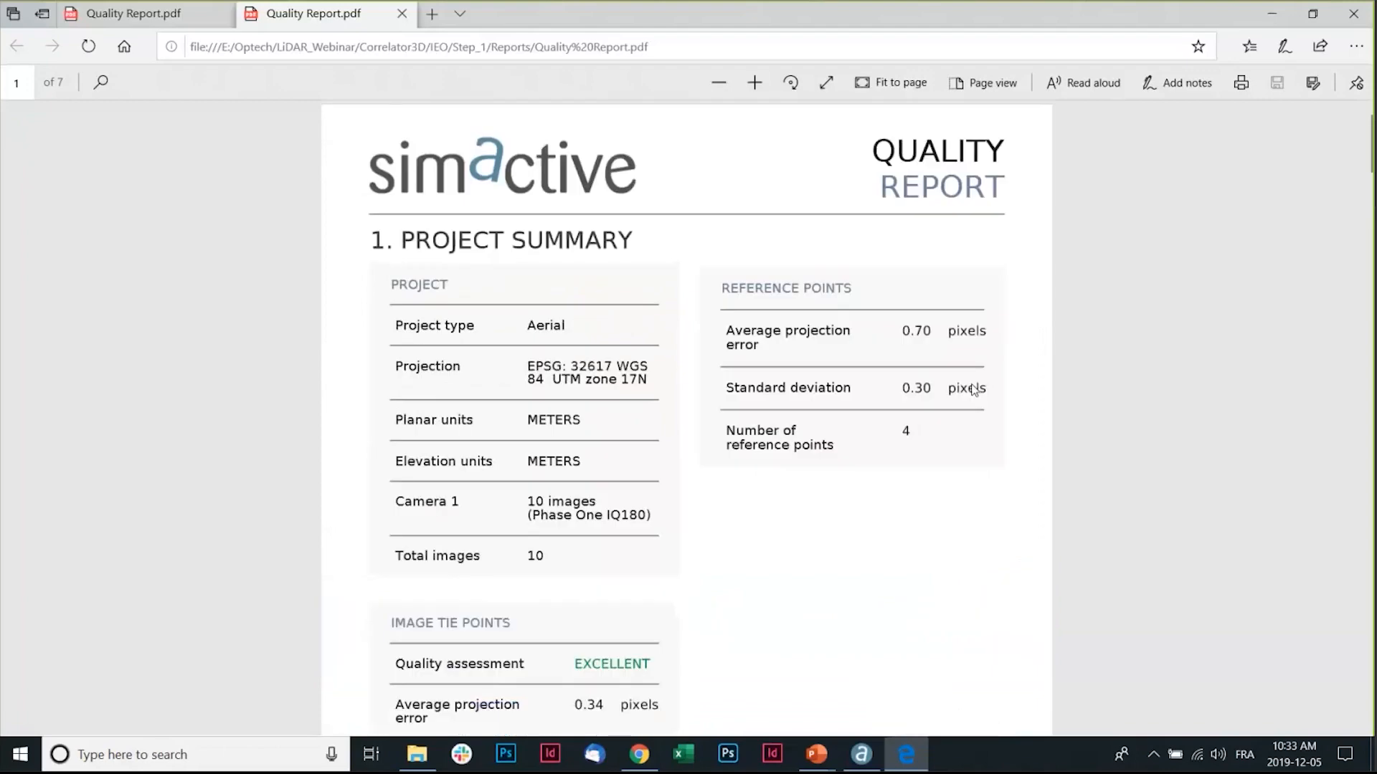
pyautogui.scroll(-4, 977, 385)
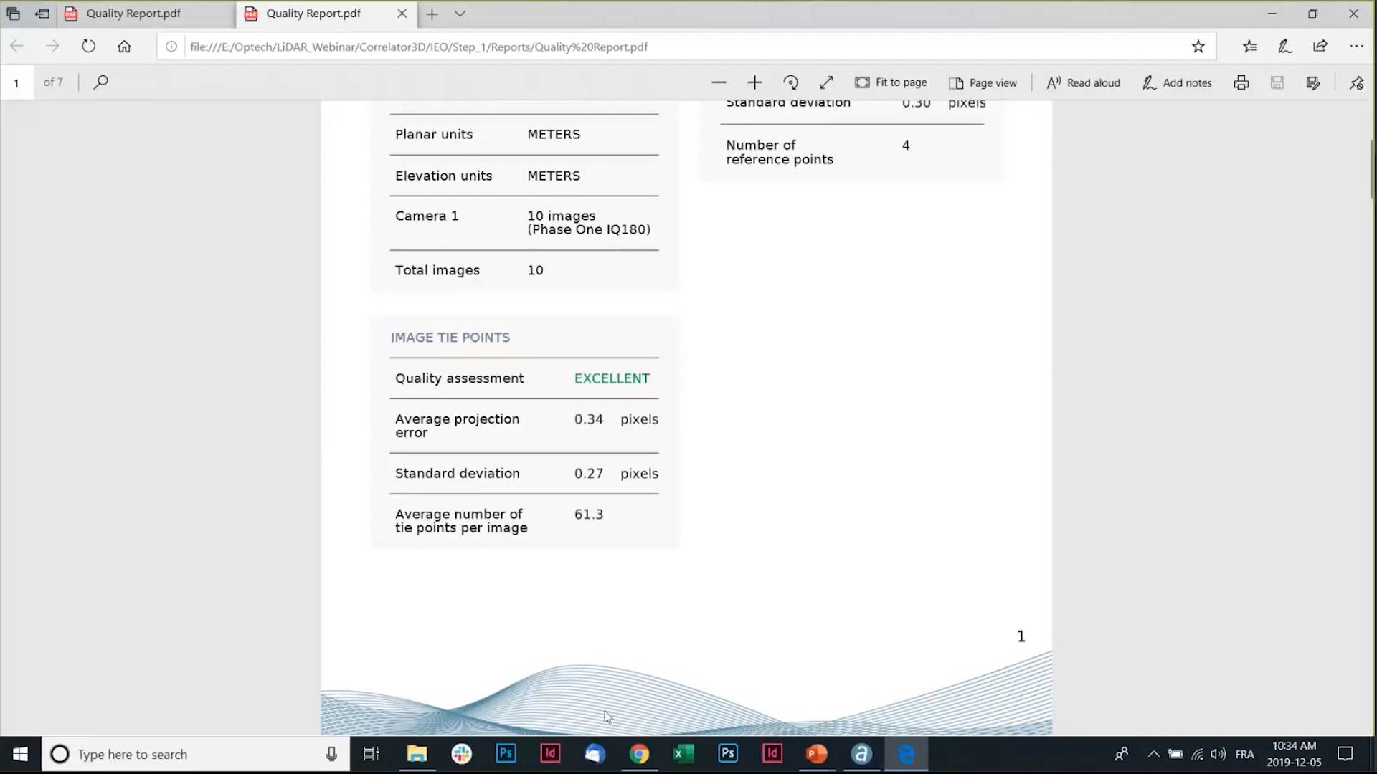
# Return to the PowerPoint slide show presentation.
pyautogui.moveTo(816, 754)
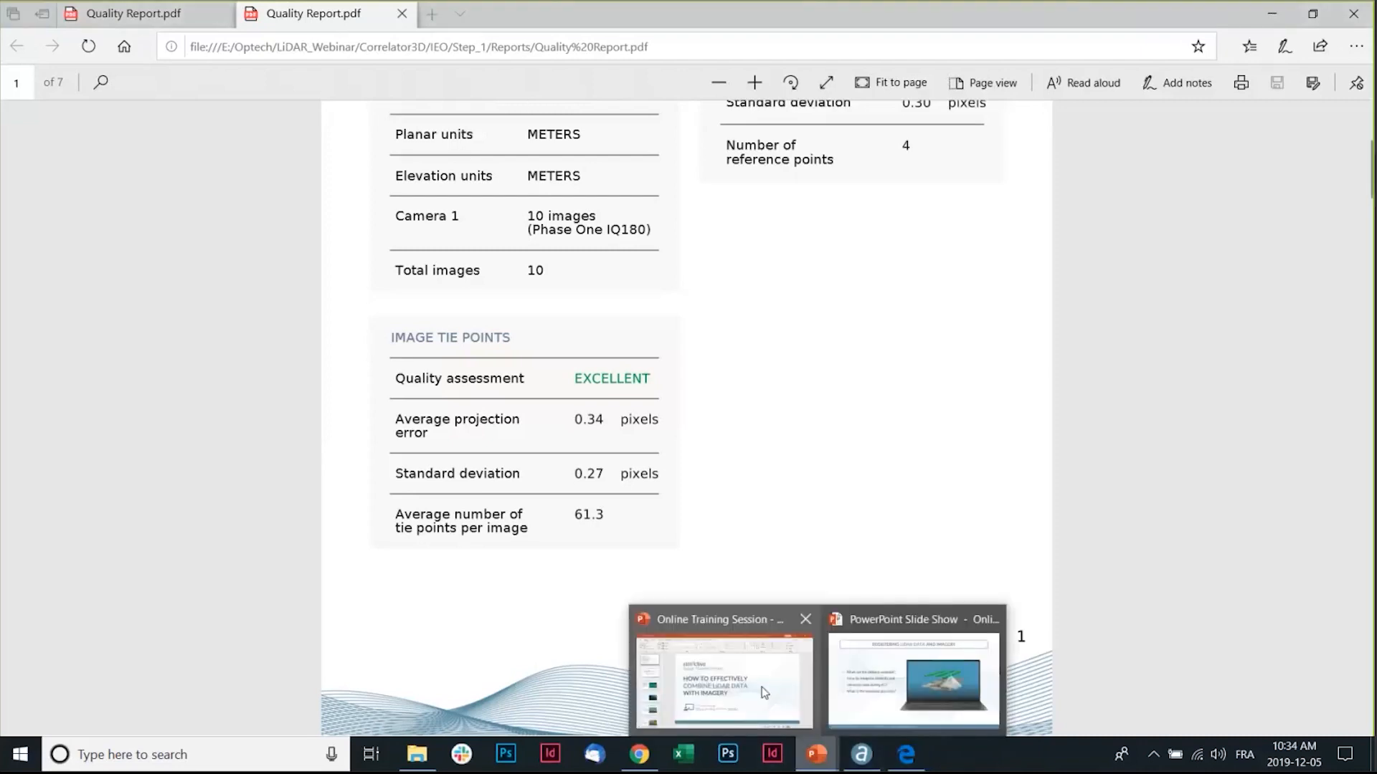
pyautogui.click(807, 678)
pyautogui.click(816, 755)
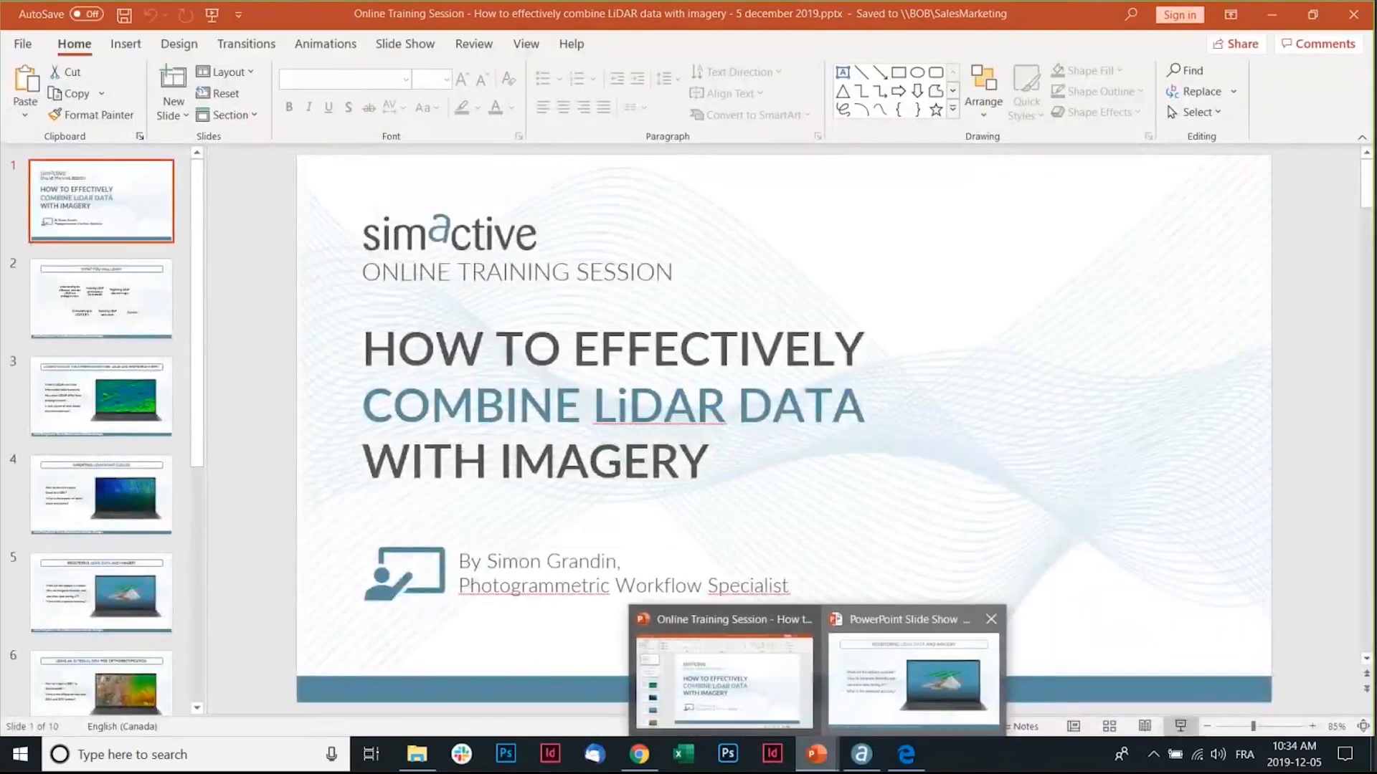
pyautogui.click(866, 710)
pyautogui.click(463, 162)
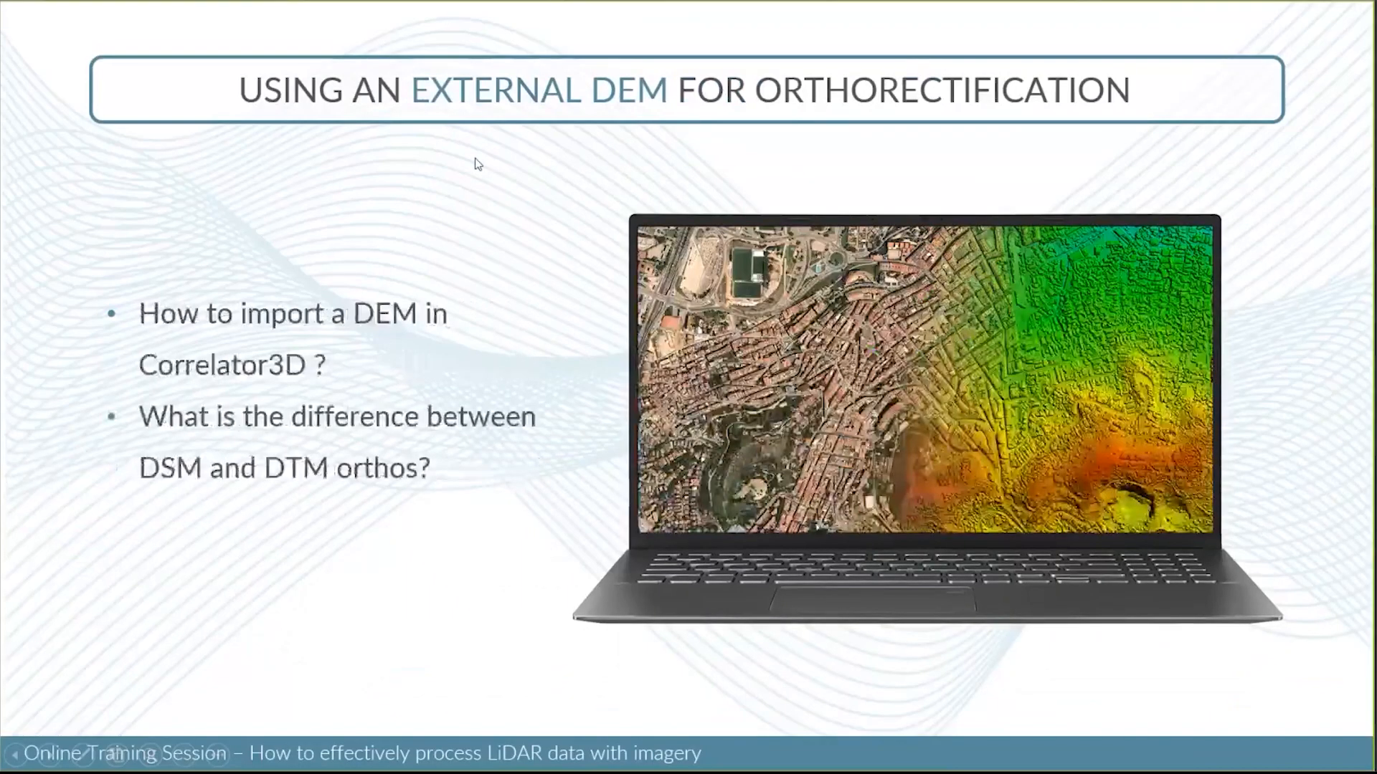
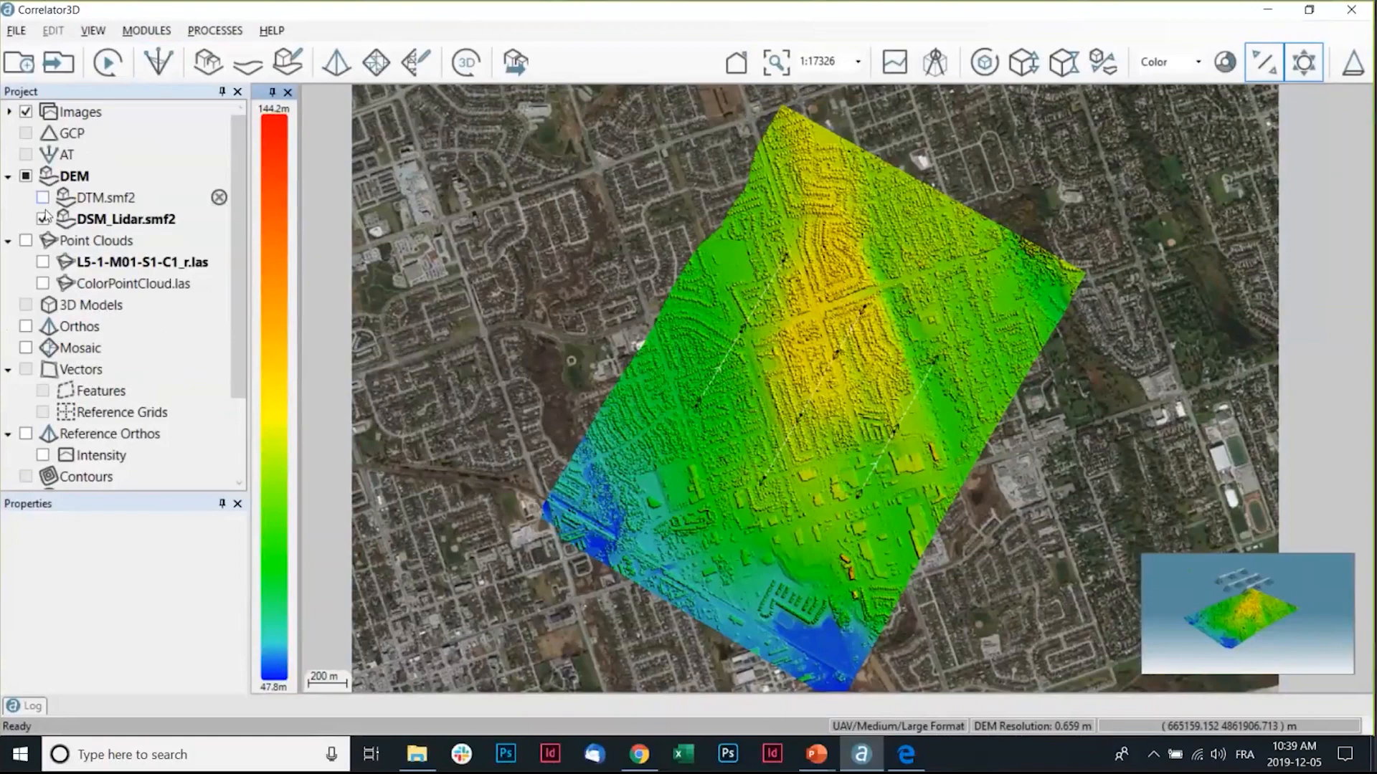
# Open the Orthorectification dialog to review its true ortho, overlap and output resolution settings.
pyautogui.click(337, 63)
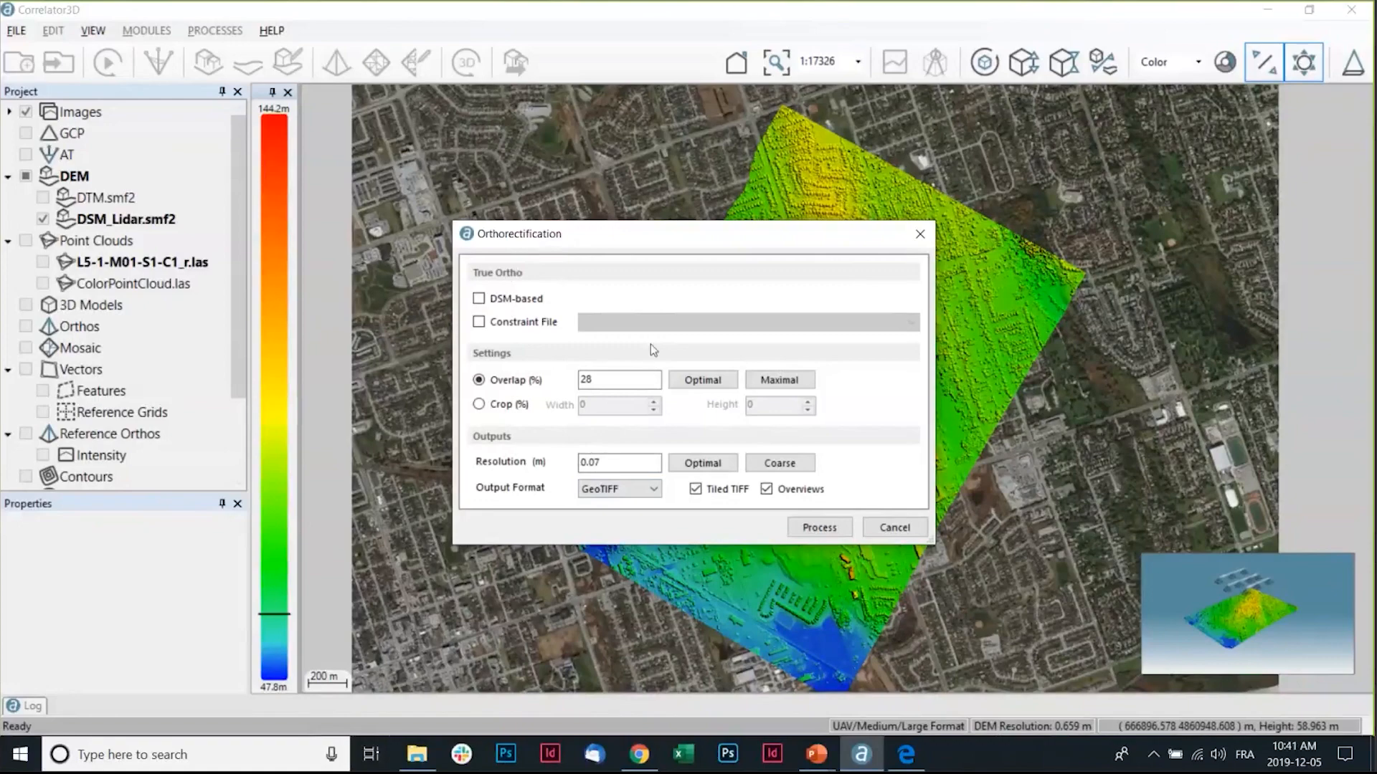
# Switch to the slide show, advance to the Colorizing a Point Cloud slide, and return to Correlator3D.
pyautogui.hotkey('alt', 'Tab')
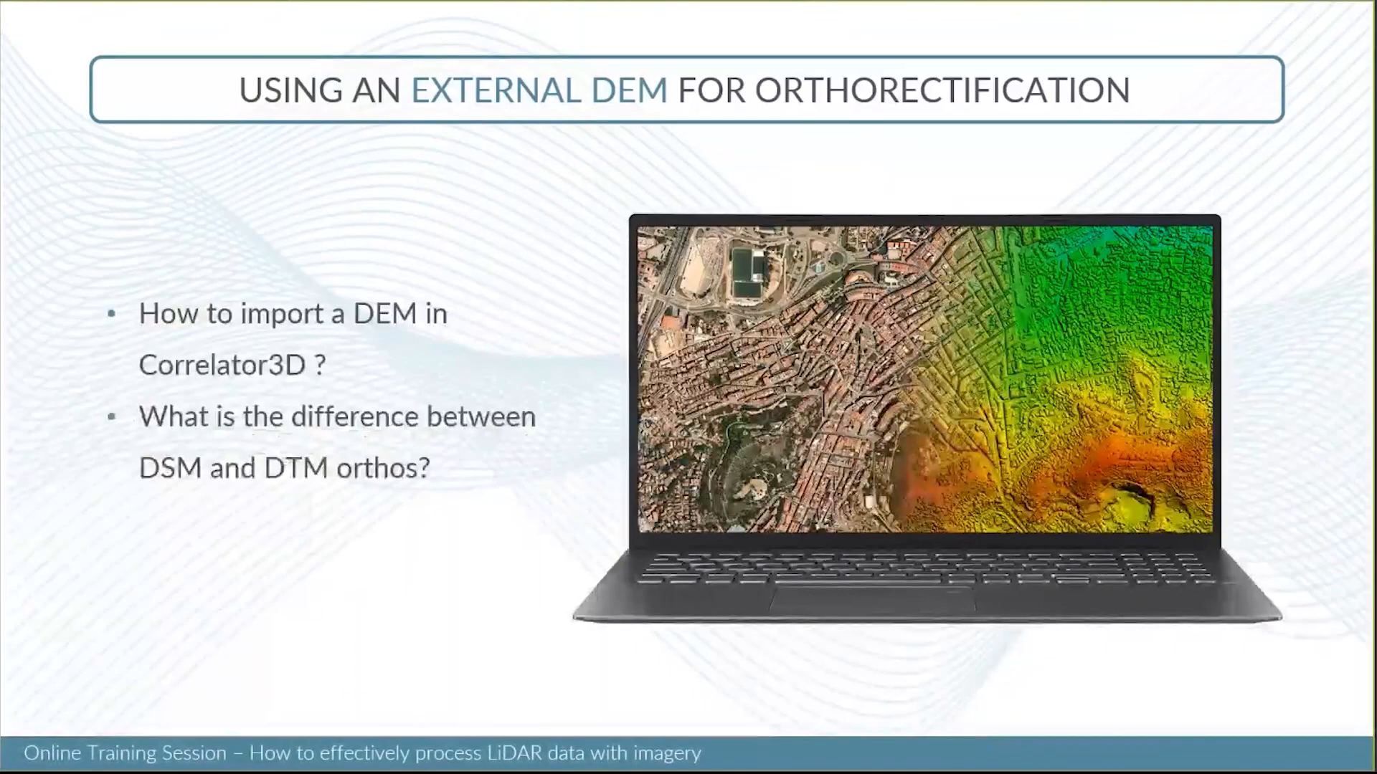
pyautogui.click(397, 236)
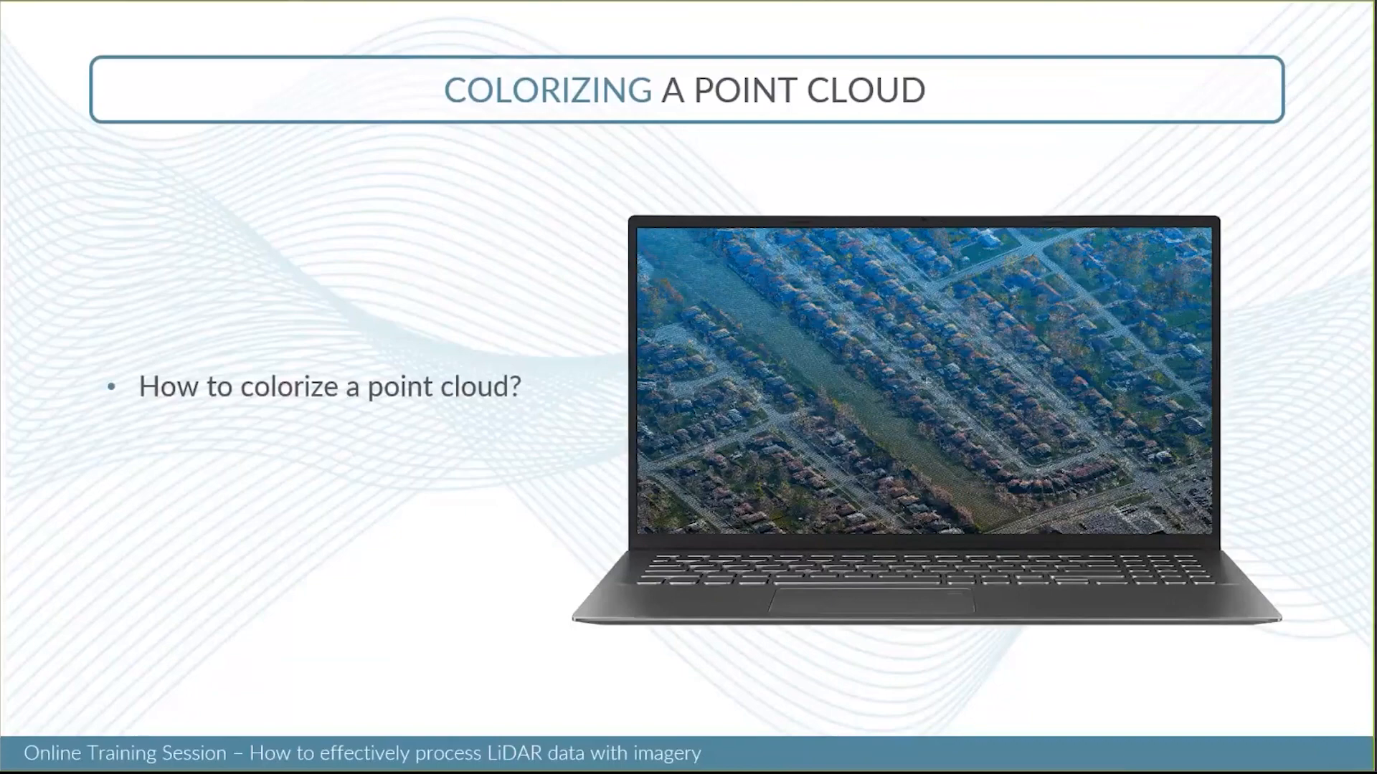
pyautogui.hotkey('alt', 'Tab')
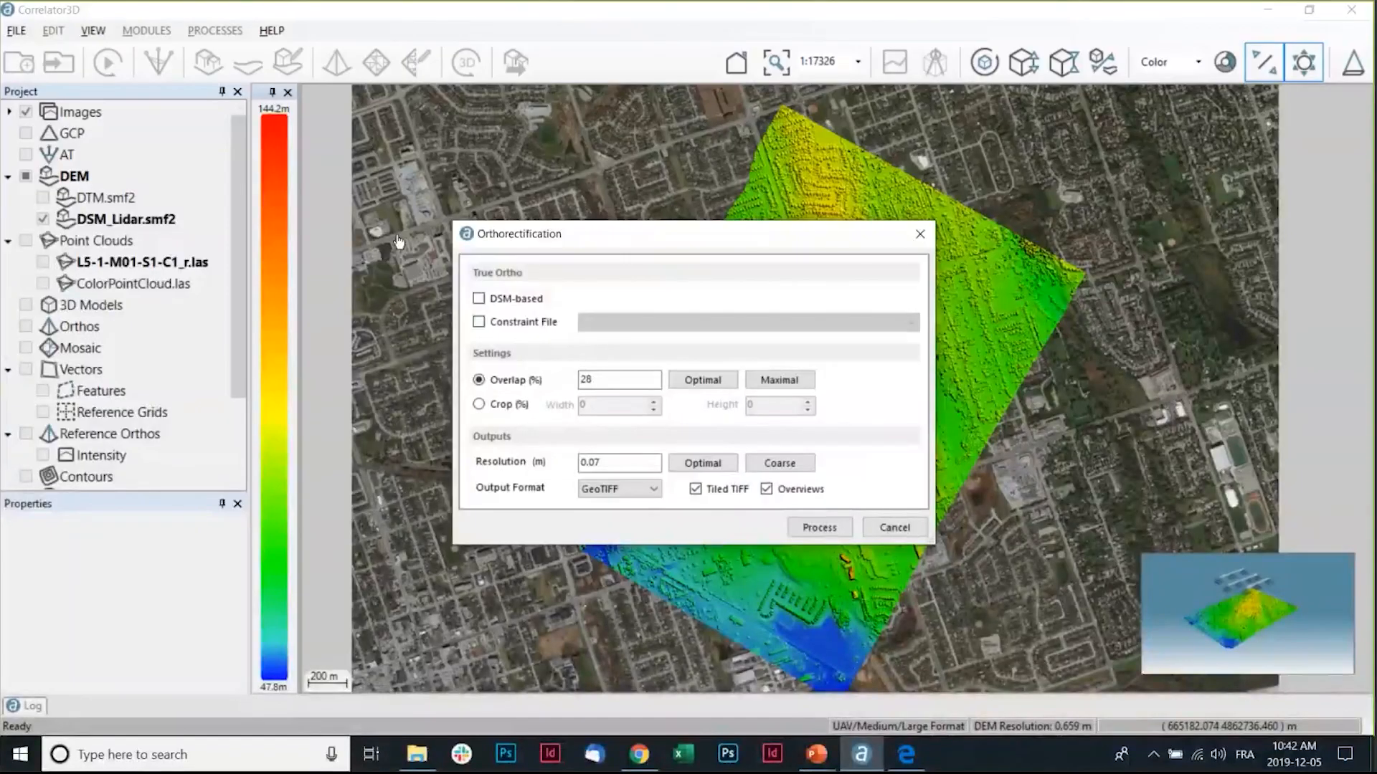
# Close the Orthorectification dialog and display ColorPointCloud.las in place of DSM_Lidar.smf2.
pyautogui.click(920, 234)
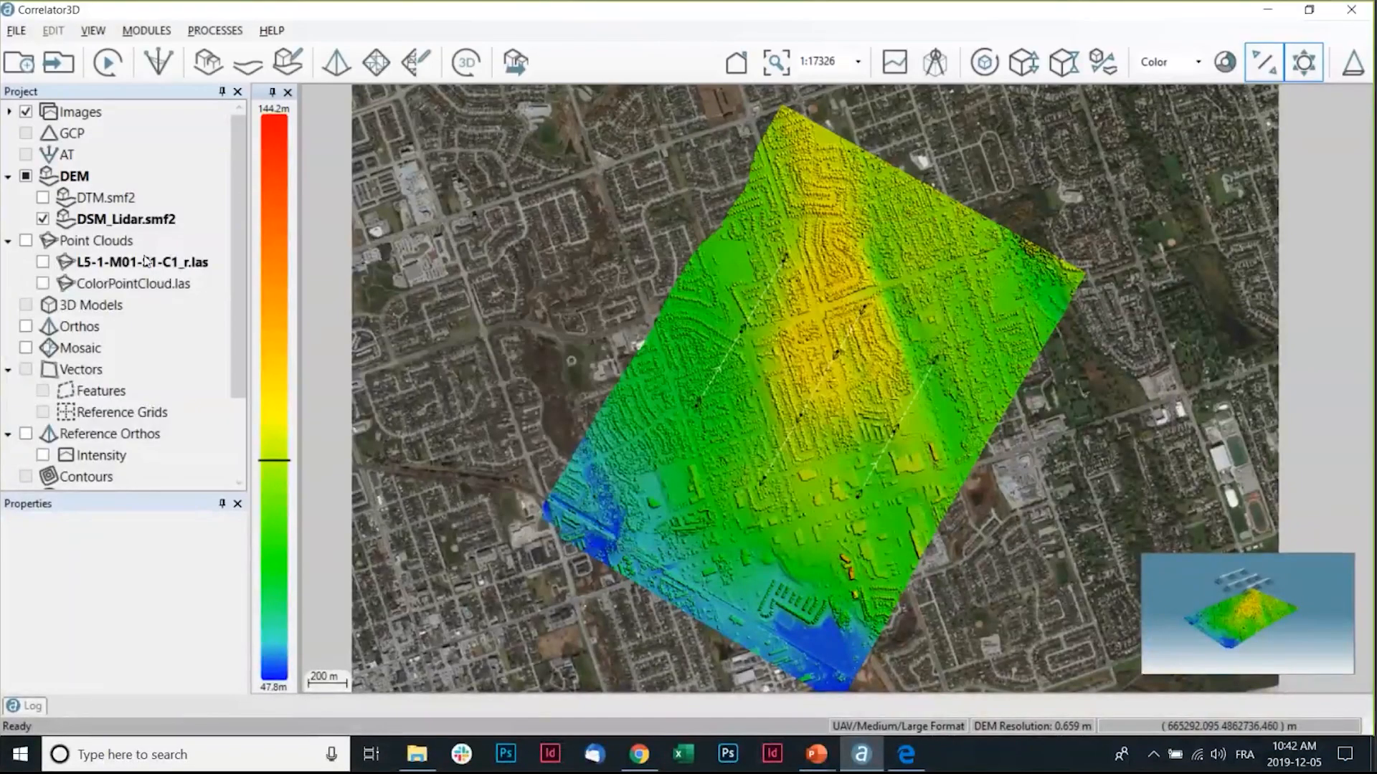
pyautogui.click(43, 283)
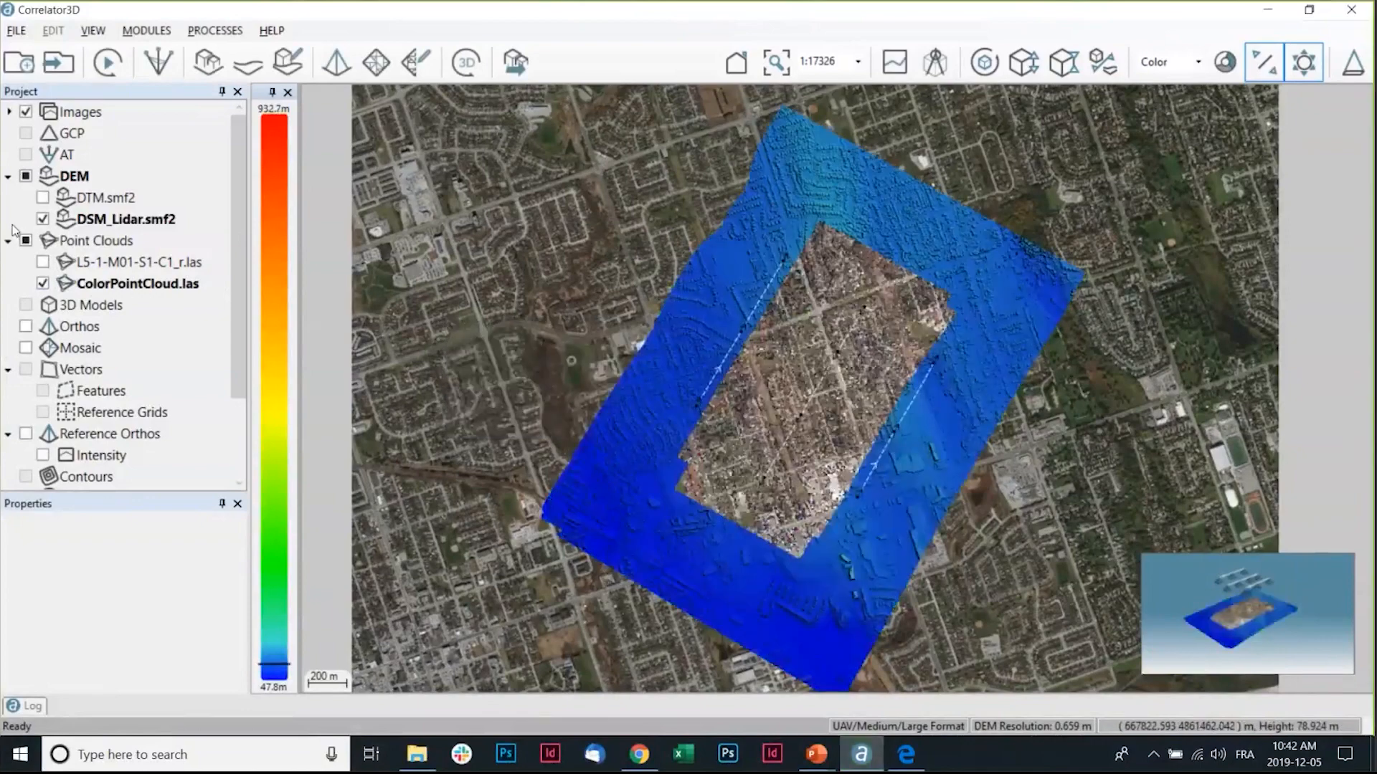
pyautogui.click(42, 220)
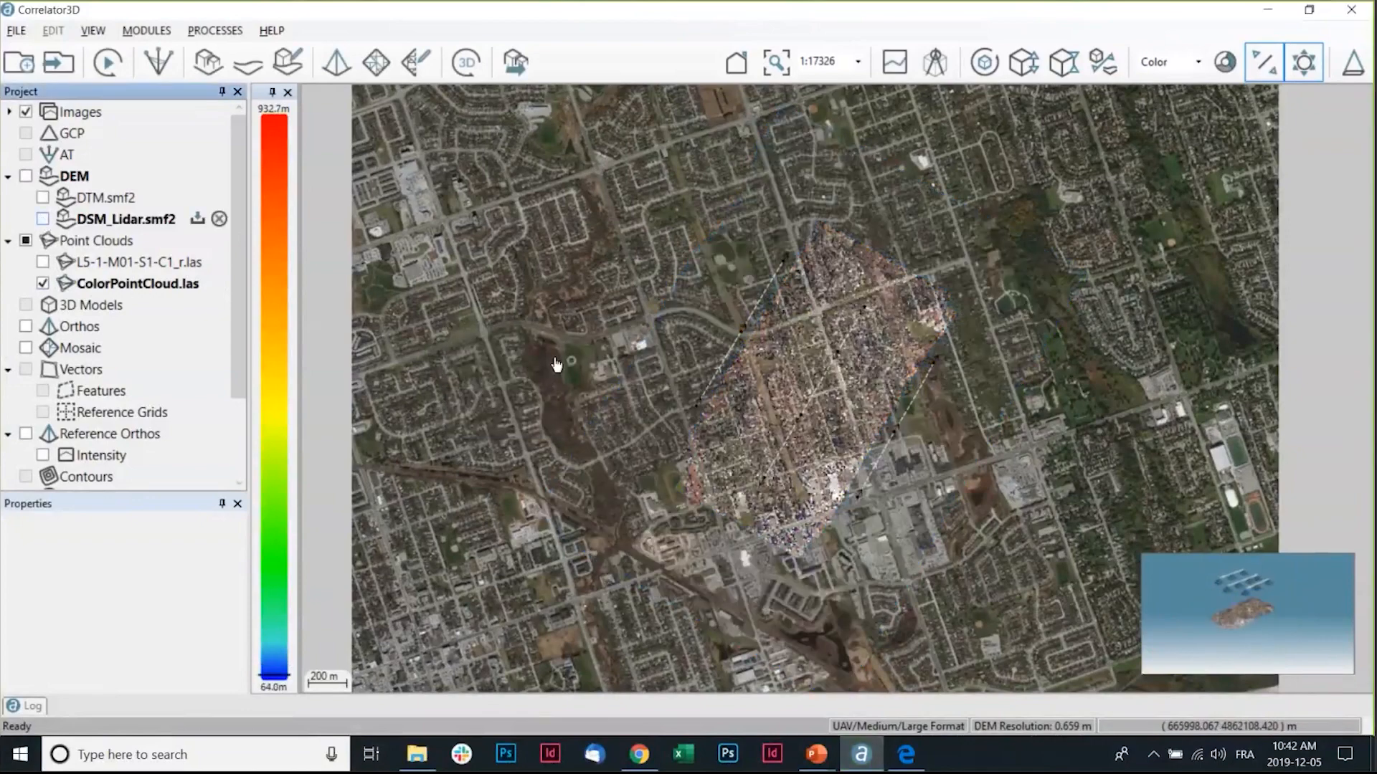
# Switch the 3D view to fullscreen and orbit around the colorized point cloud.
pyautogui.scroll(3, 802, 414)
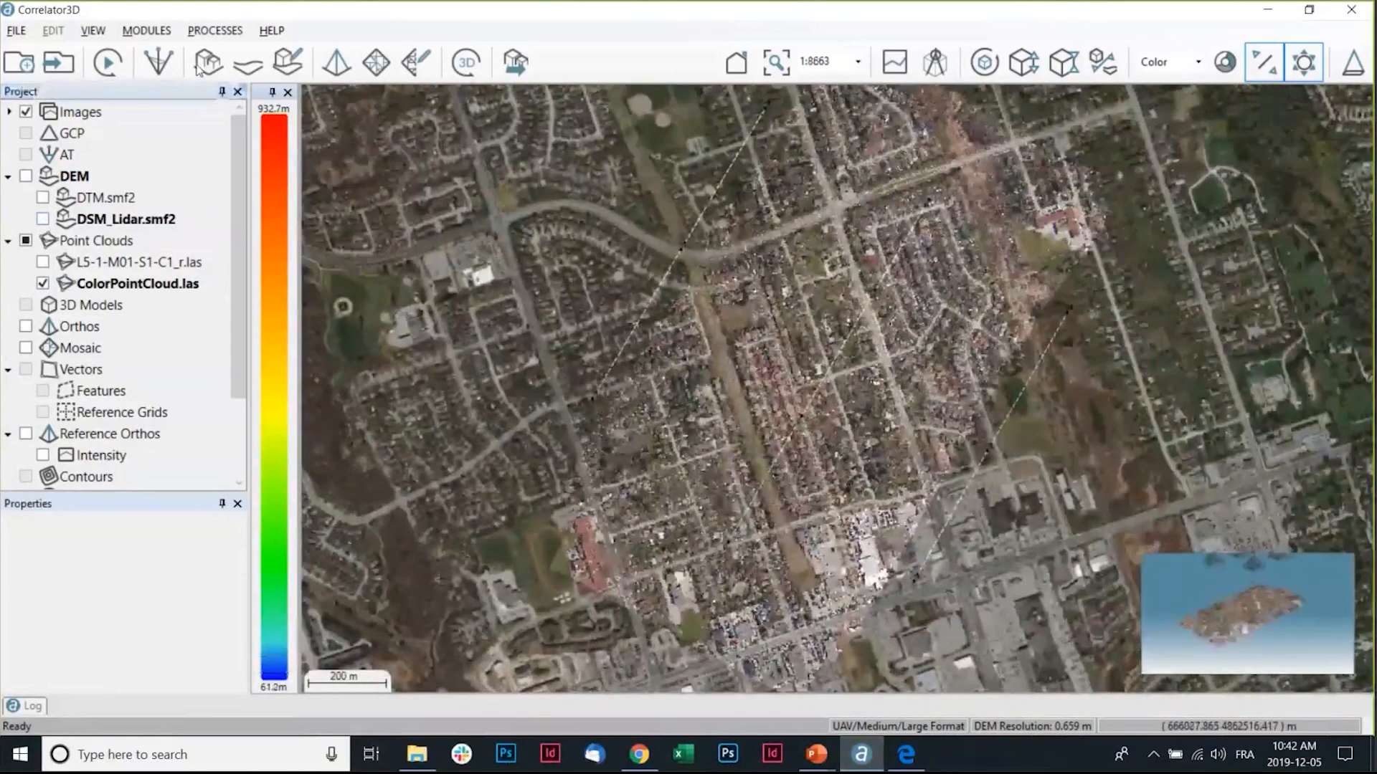
pyautogui.click(109, 32)
pyautogui.moveTo(136, 197)
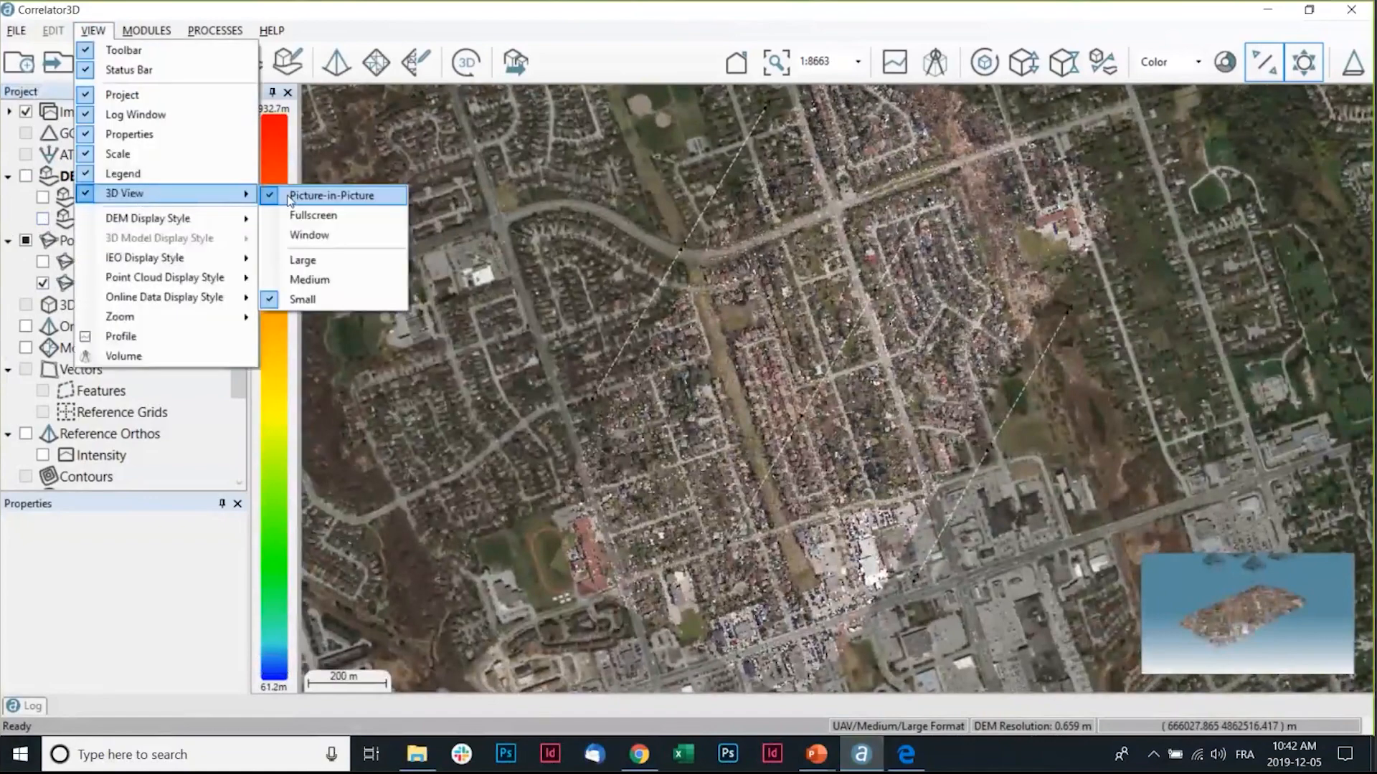
pyautogui.click(301, 217)
pyautogui.moveTo(815, 419); pyautogui.dragTo(974, 472)
pyautogui.scroll(3, 862, 468)
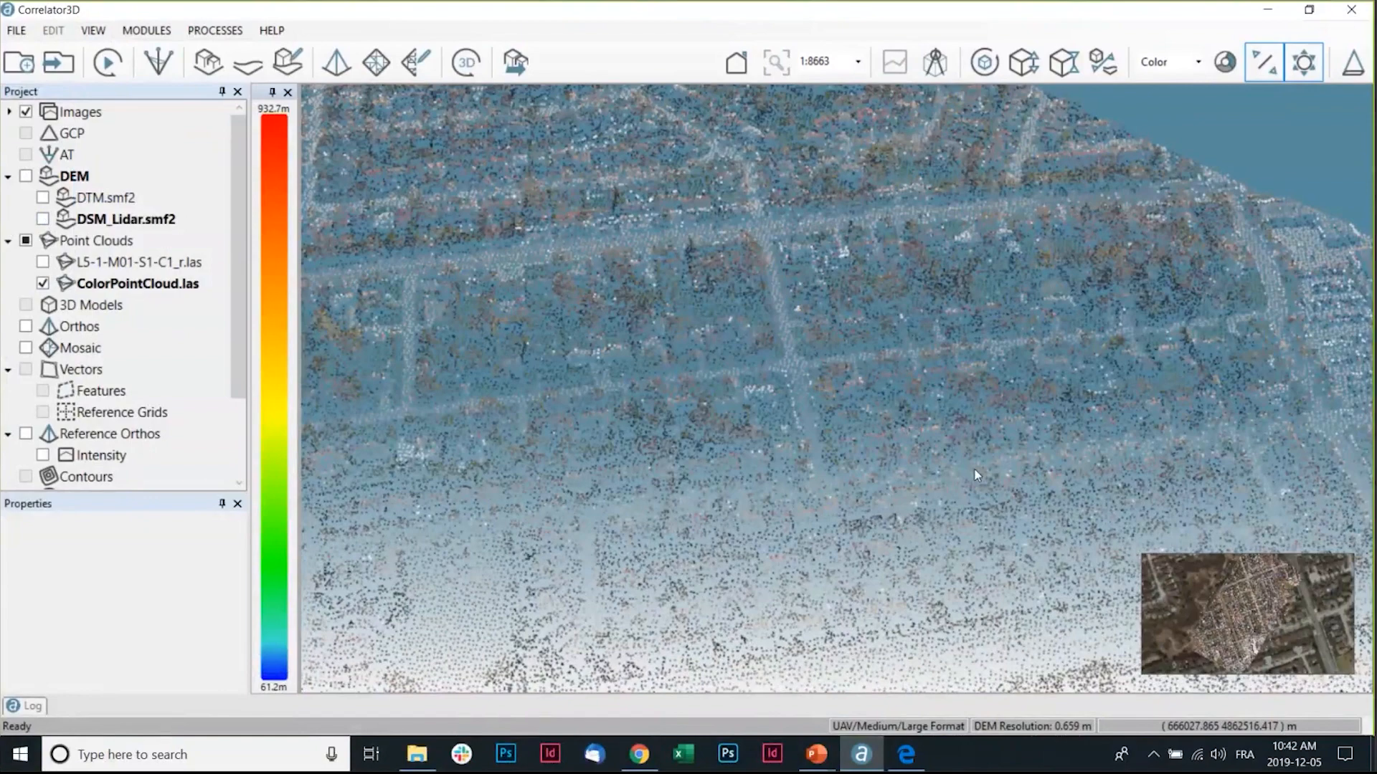
pyautogui.moveTo(975, 475); pyautogui.dragTo(832, 387)
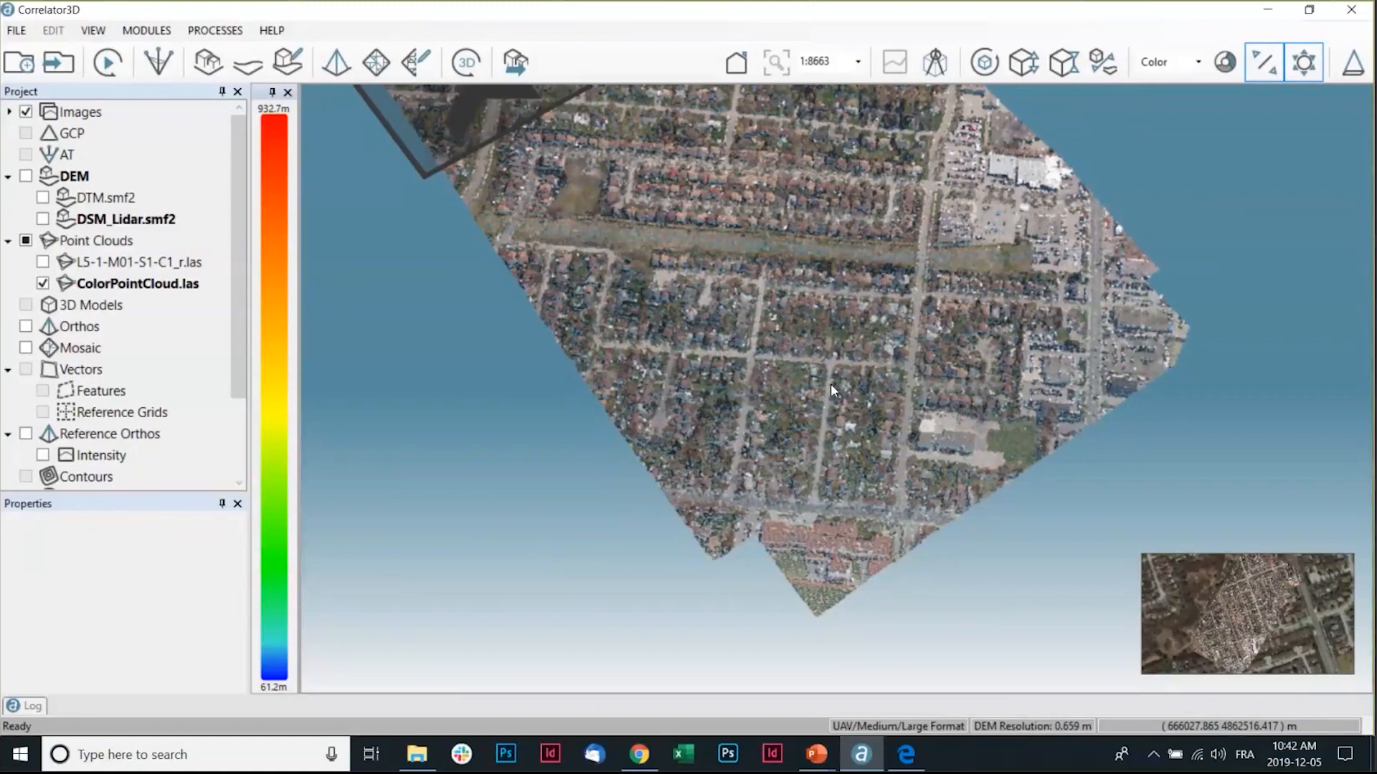
# Open Point Cloud Colorization and review the red, green and blue channel imagery band assignments.
pyautogui.click(207, 32)
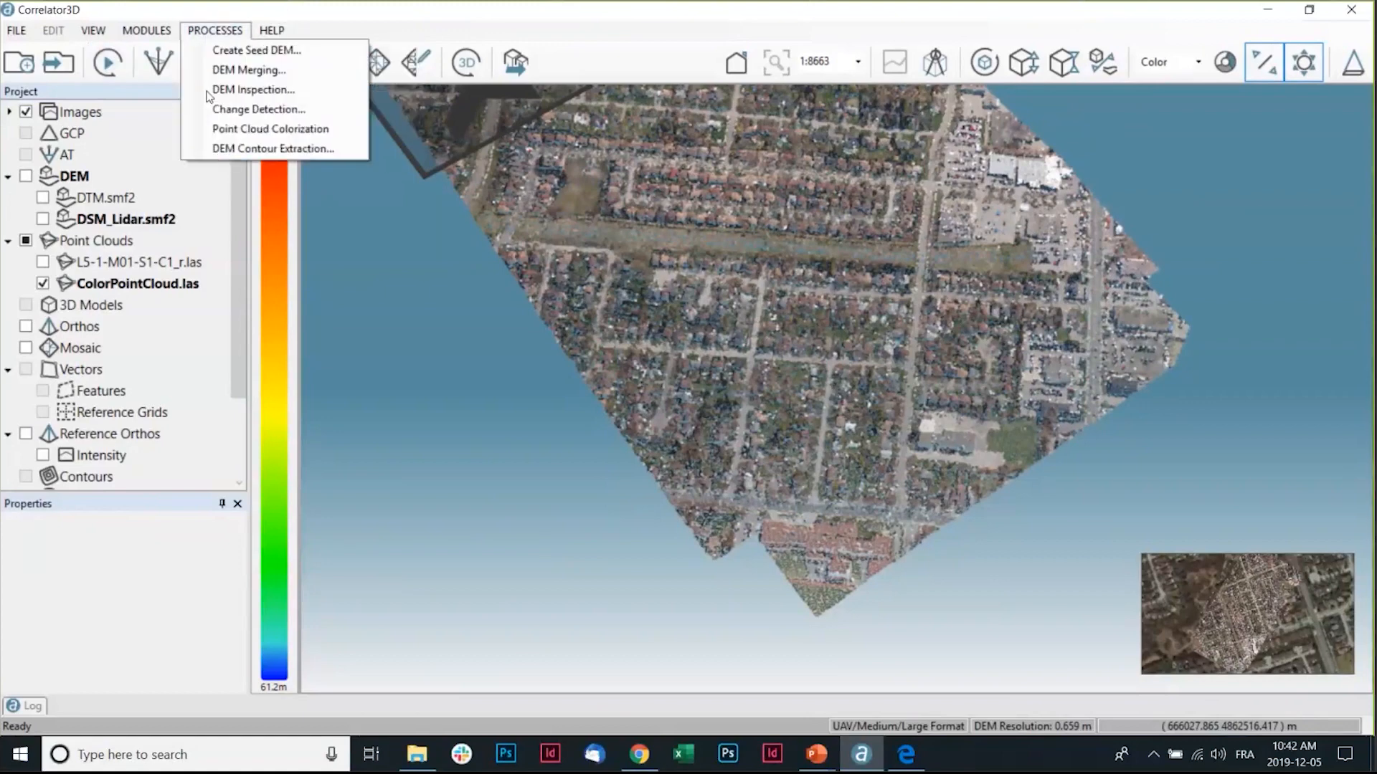
pyautogui.click(259, 128)
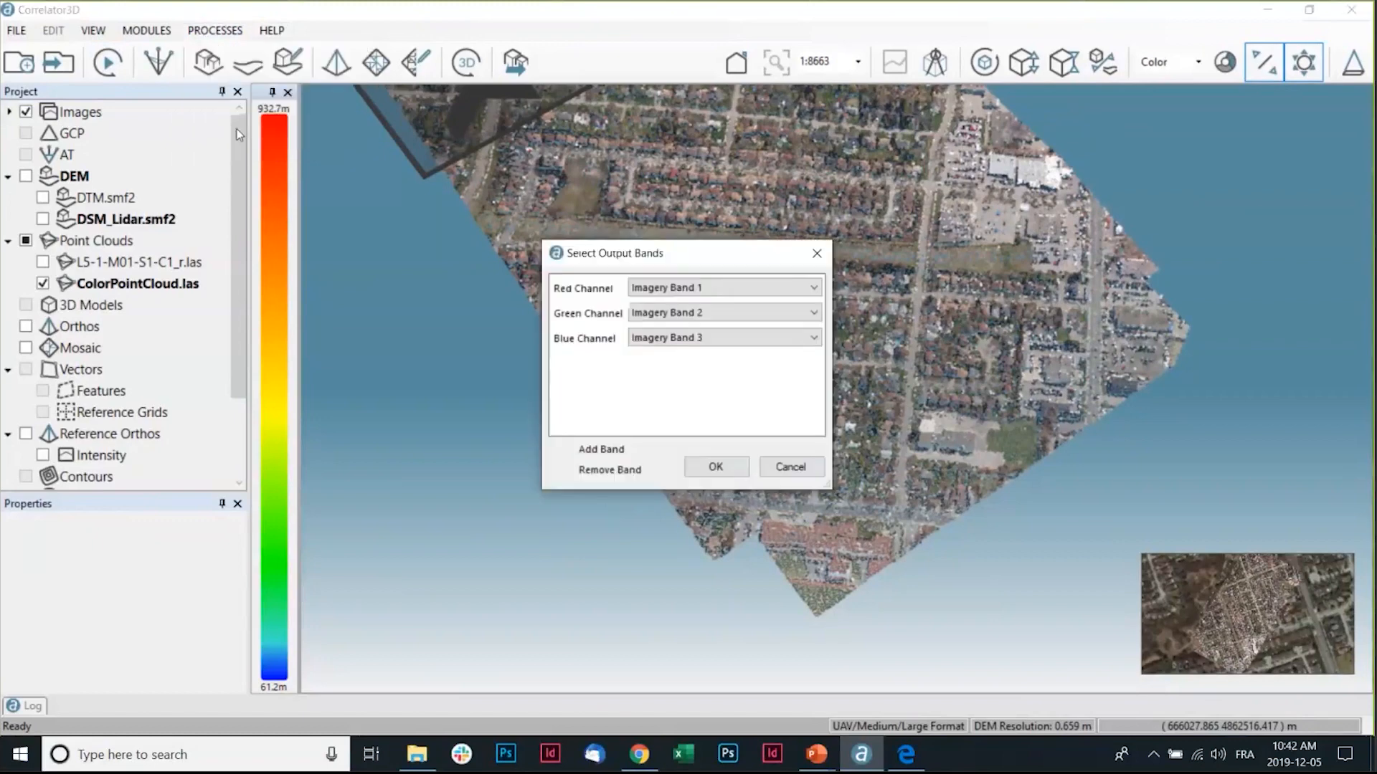
pyautogui.click(640, 288)
pyautogui.click(642, 290)
# Return to the PowerPoint slide show presentation.
pyautogui.hotkey('alt', 'Tab')
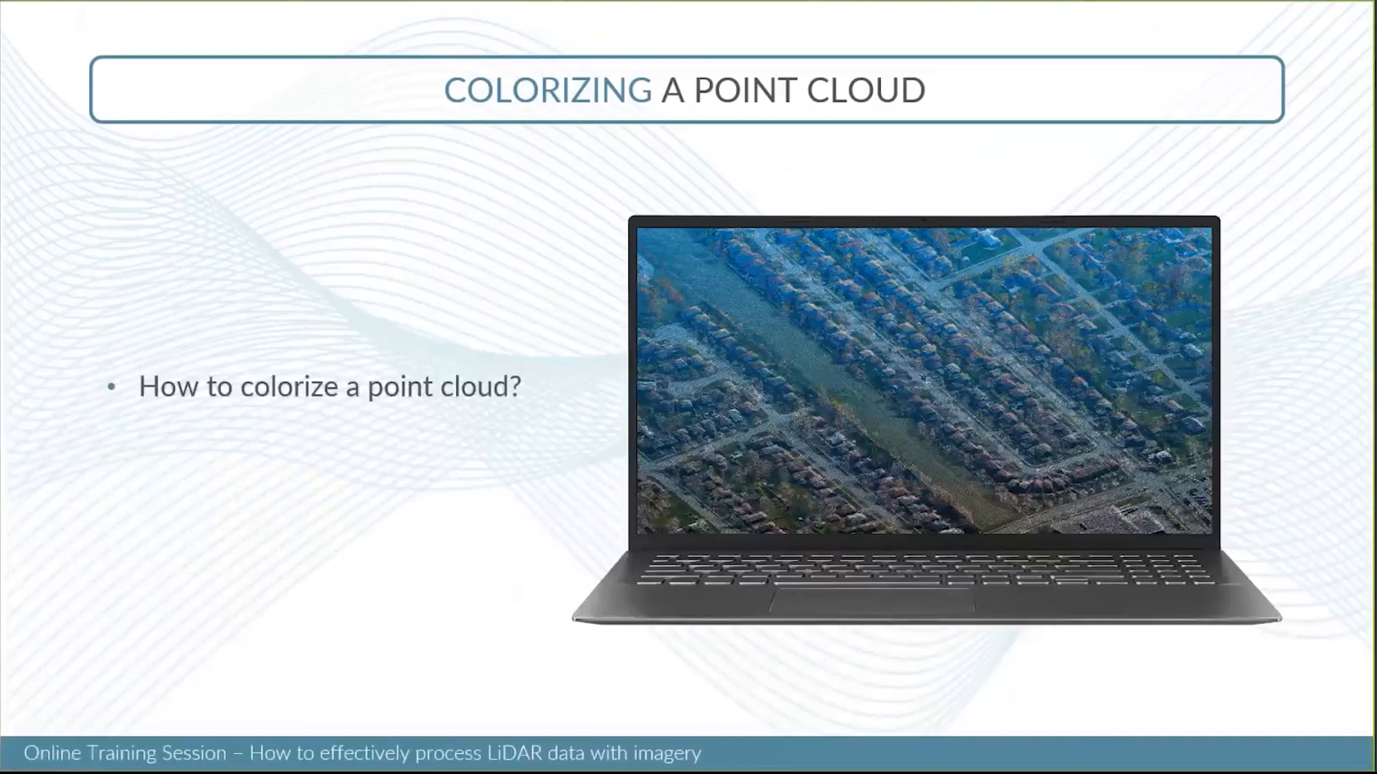
pyautogui.click(367, 281)
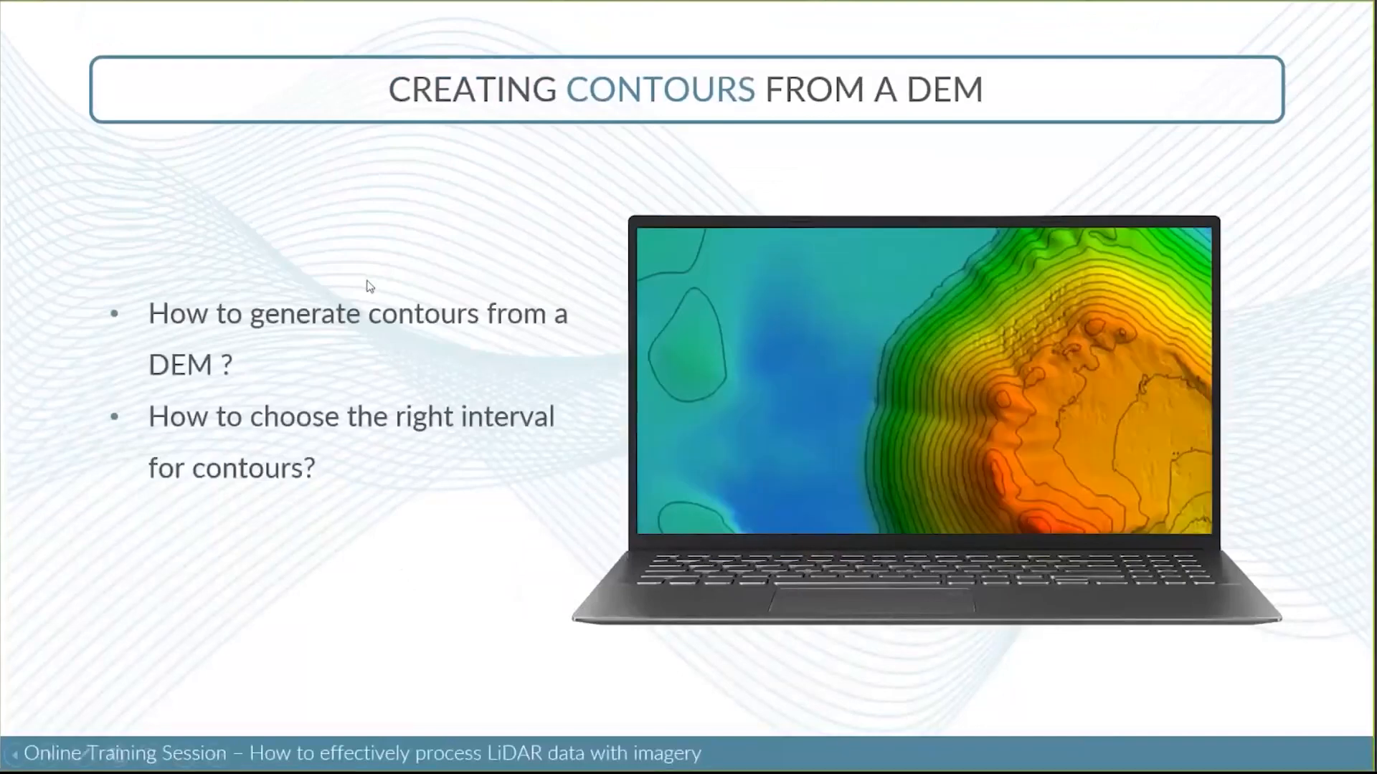